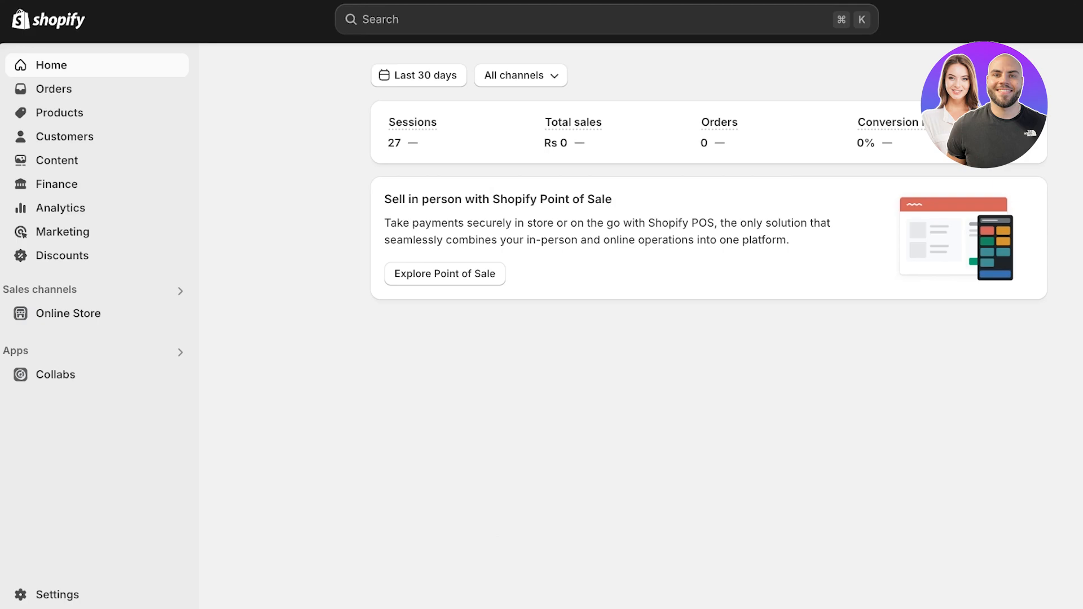
# Step: Go from the store settings for apps and sales channels to the Shopify App Store and search it for "judge me"
pyautogui.click(56, 594)
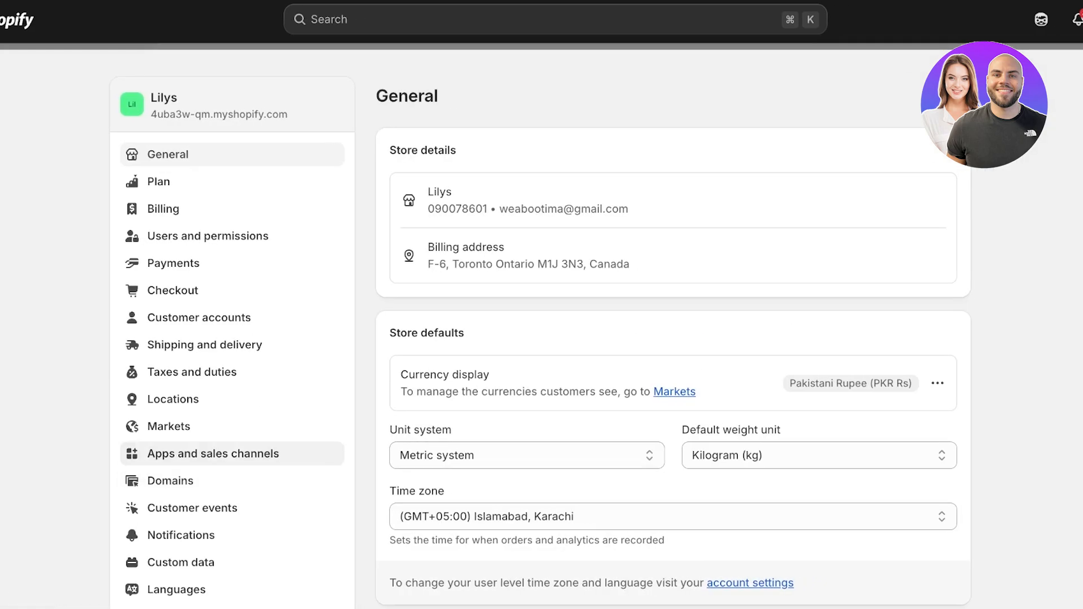
pyautogui.click(213, 453)
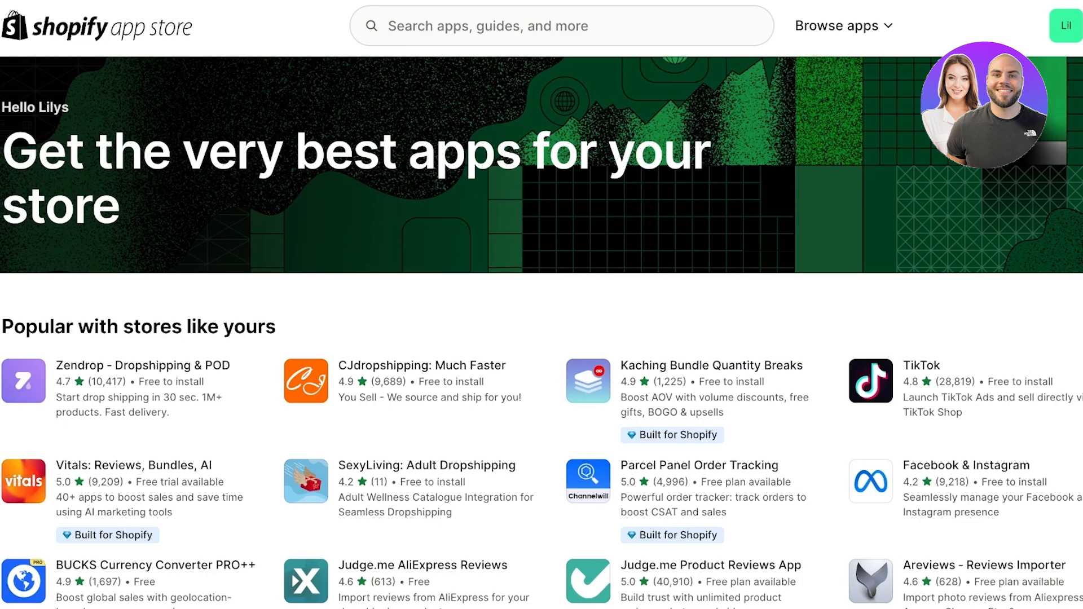
pyautogui.click(561, 26)
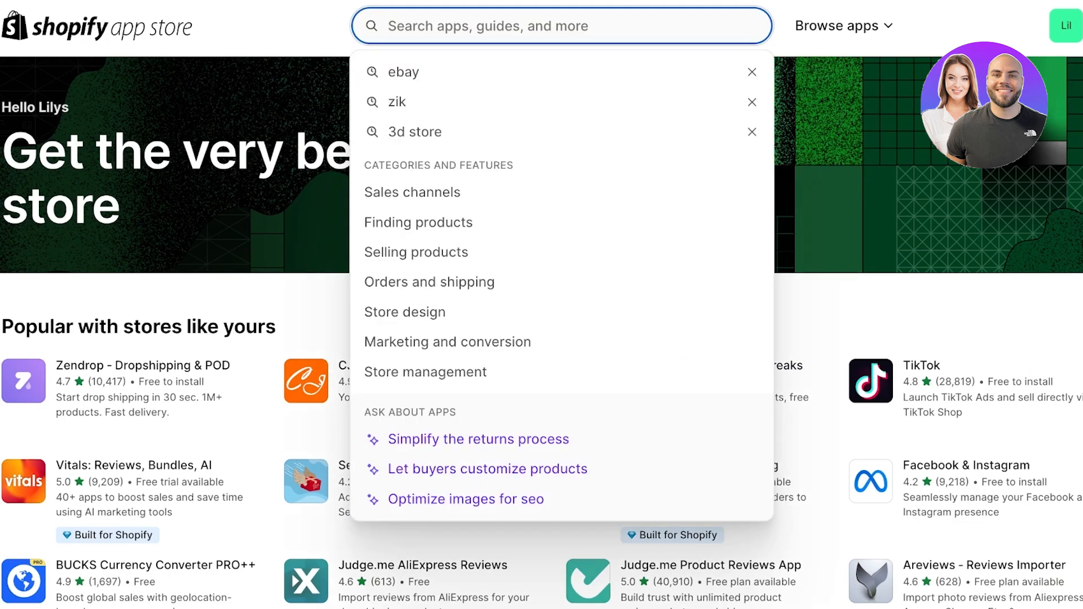
pyautogui.write('judge me')
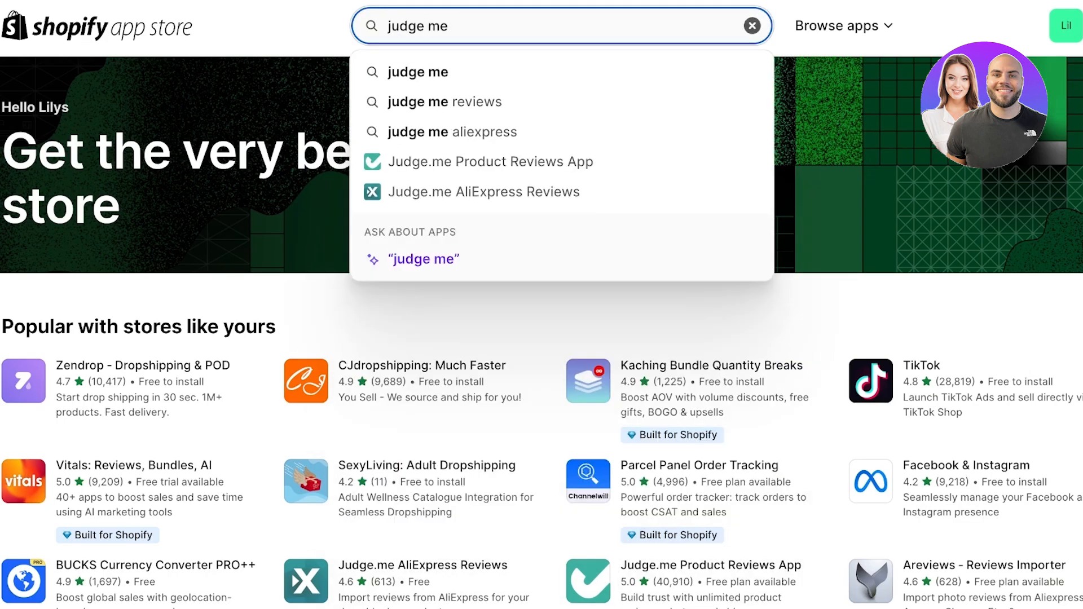
pyautogui.press('Return')
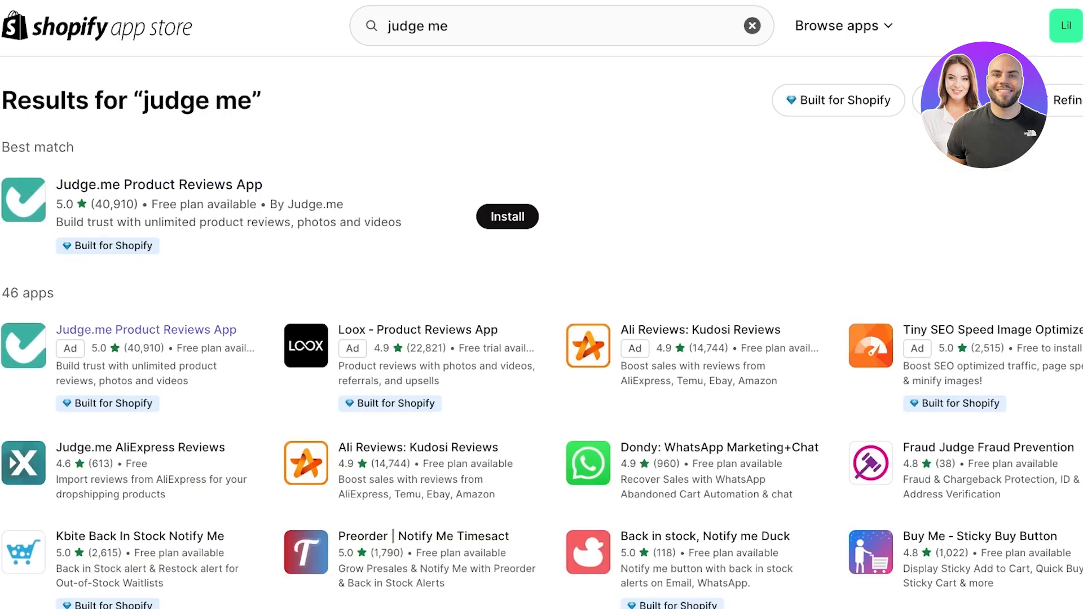
# Step: Install the Judge.me Product Reviews App on the store and pin it to the admin navigation
pyautogui.scroll(-1, 541, 333)
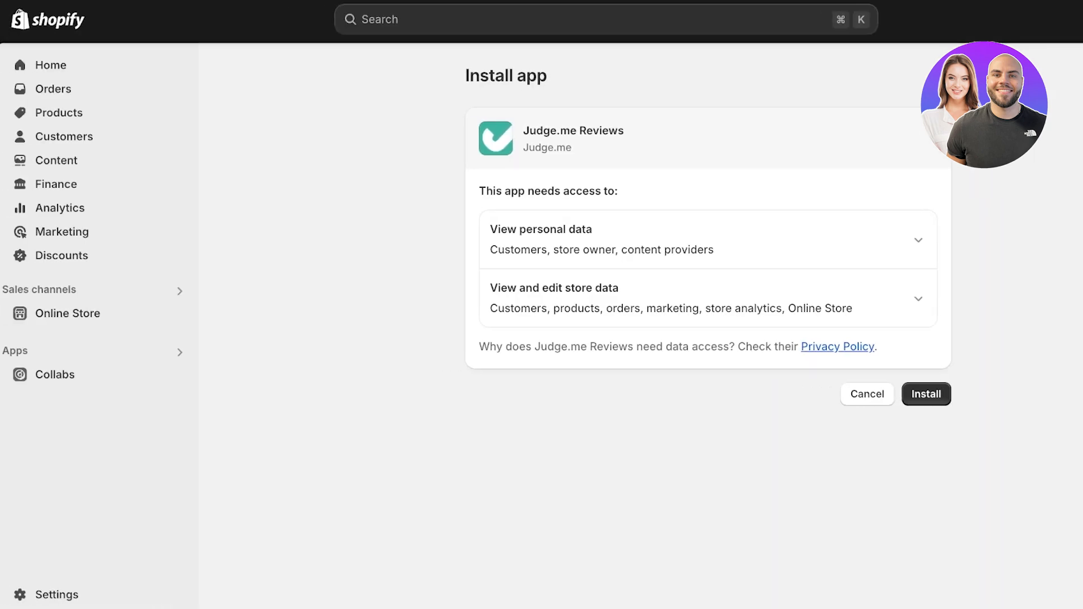
pyautogui.click(926, 394)
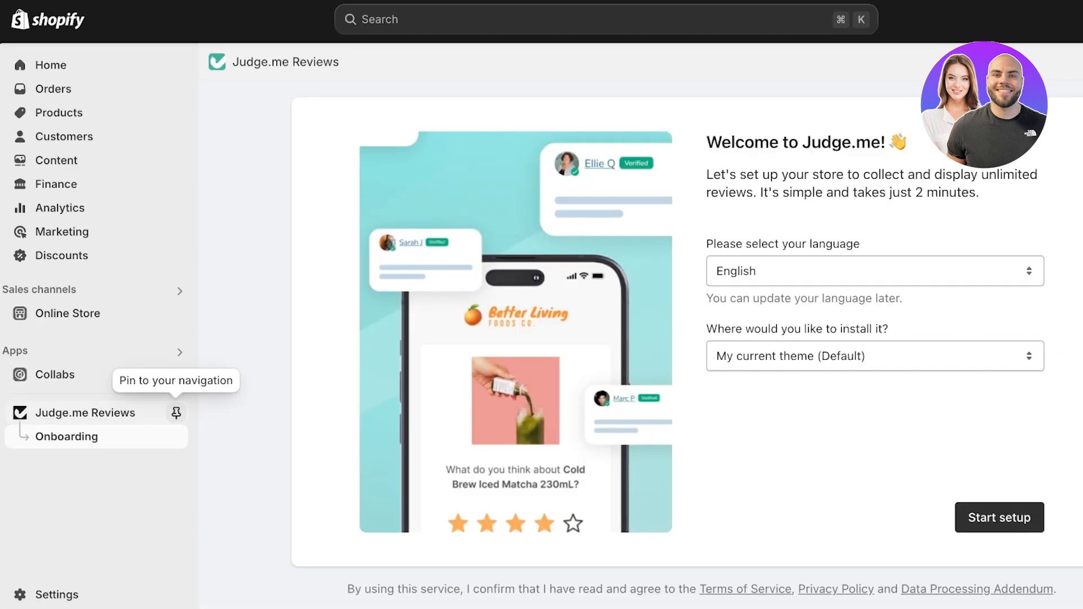
pyautogui.click(176, 413)
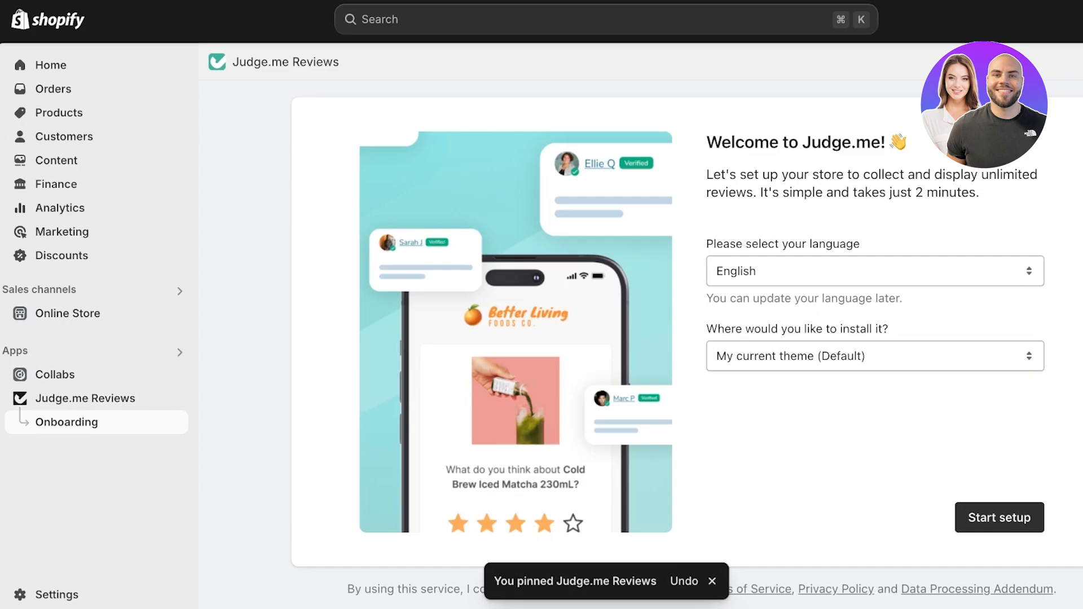
# Step: Start the Judge.me setup in English on the current theme, enable and save its app embed, and proceed to installing widgets
pyautogui.click(999, 517)
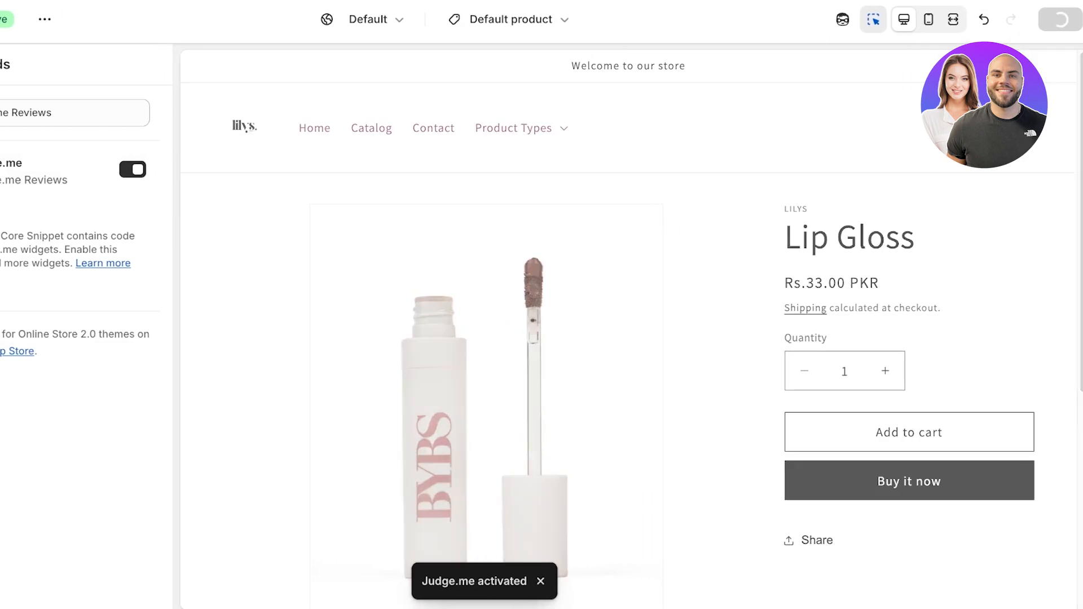
pyautogui.scroll(-5, 846, 271)
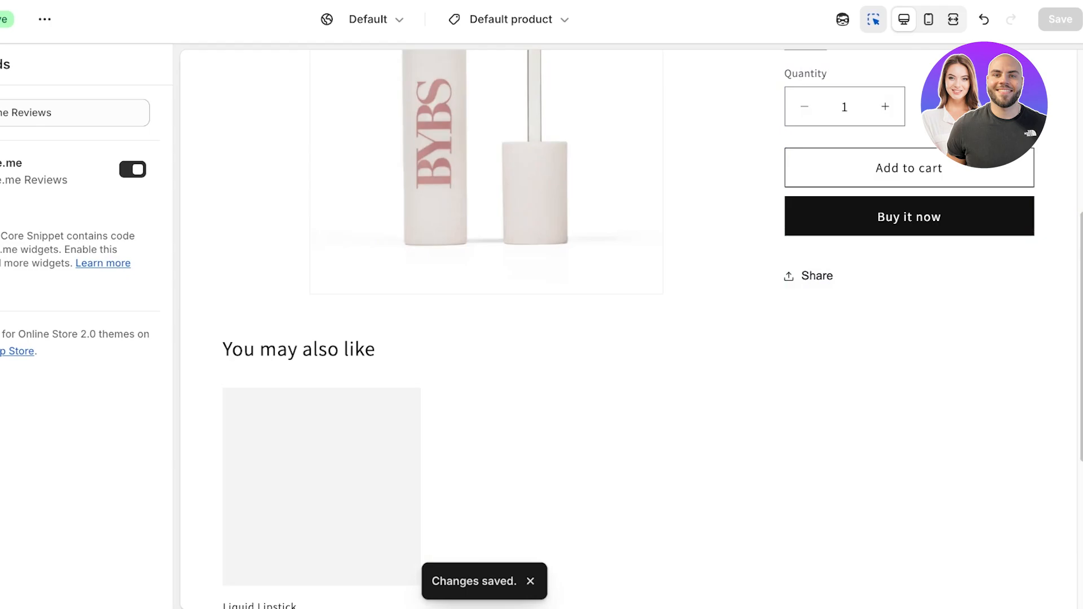
pyautogui.scroll(-4, 628, 329)
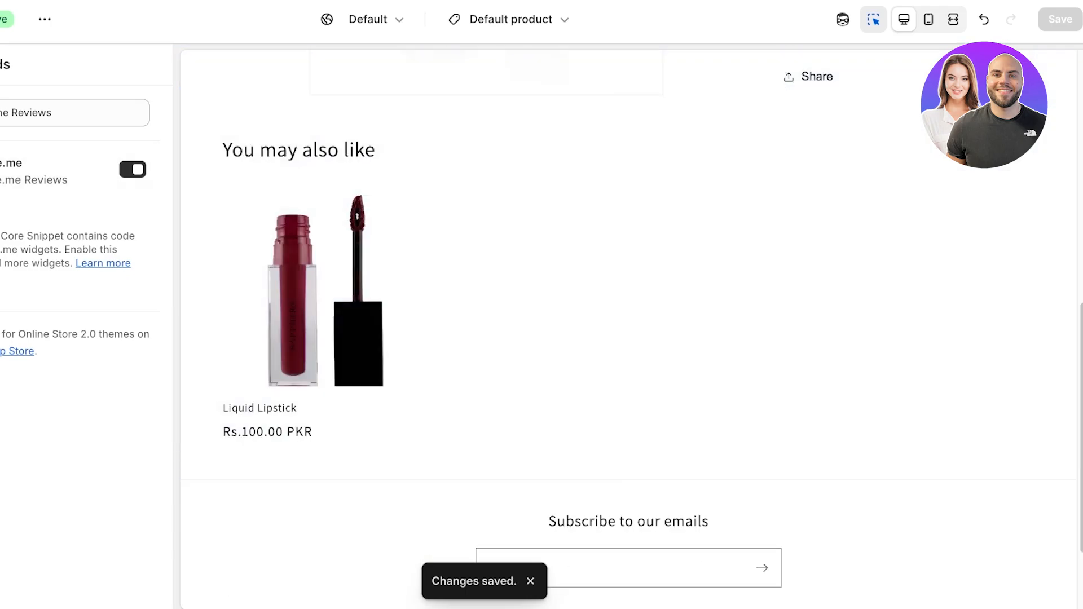
pyautogui.hotkey('ctrl', 'shift', 'Tab')
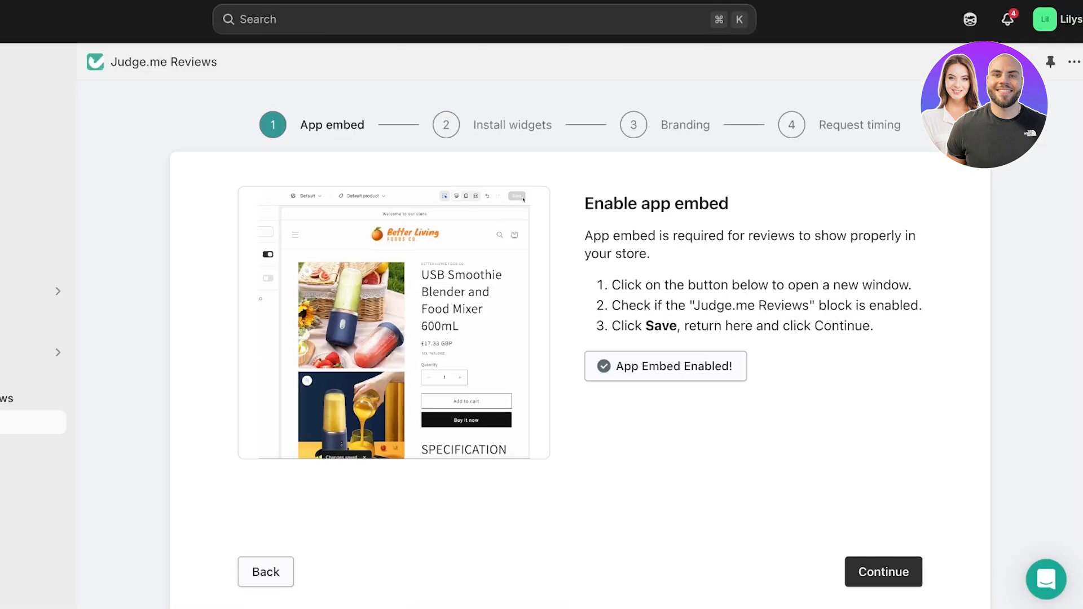
pyautogui.click(883, 572)
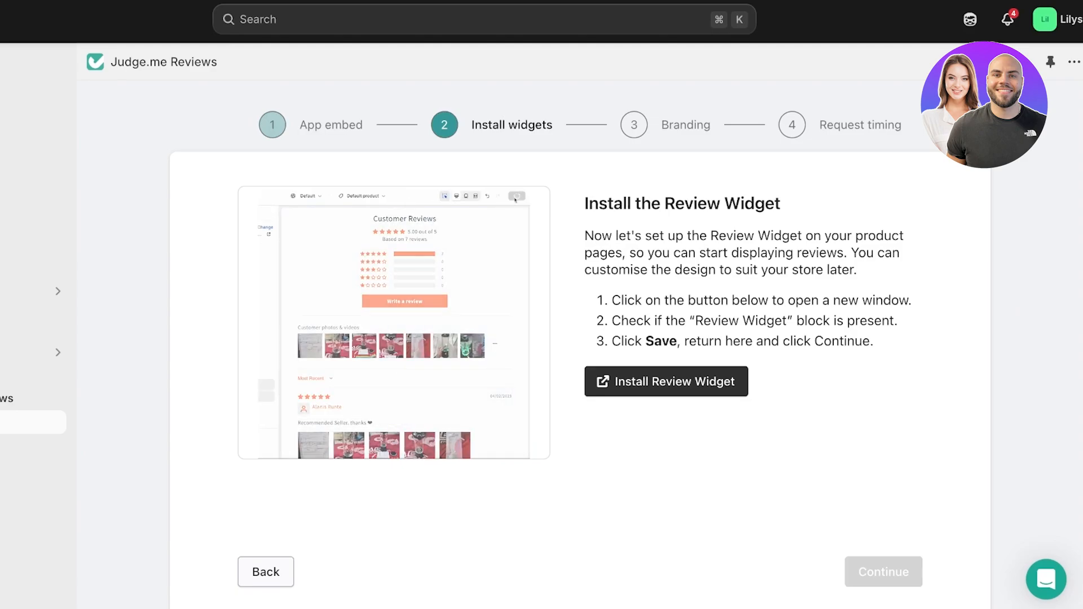
# Step: Add the Review Widget to the default product template, place its Apps section above Related products, and save the theme
pyautogui.click(666, 382)
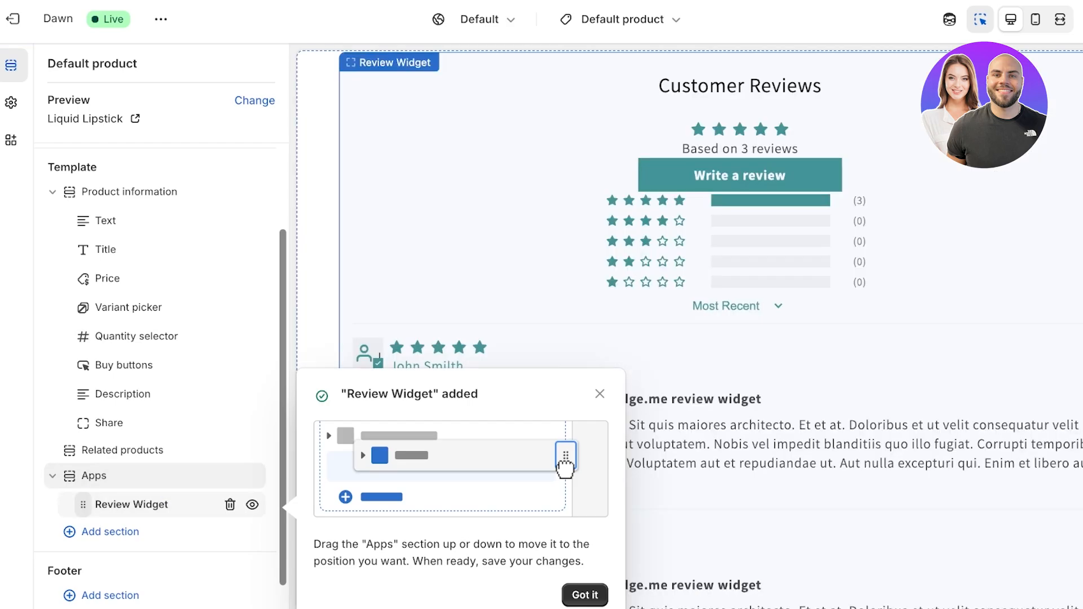
pyautogui.scroll(7, 739, 282)
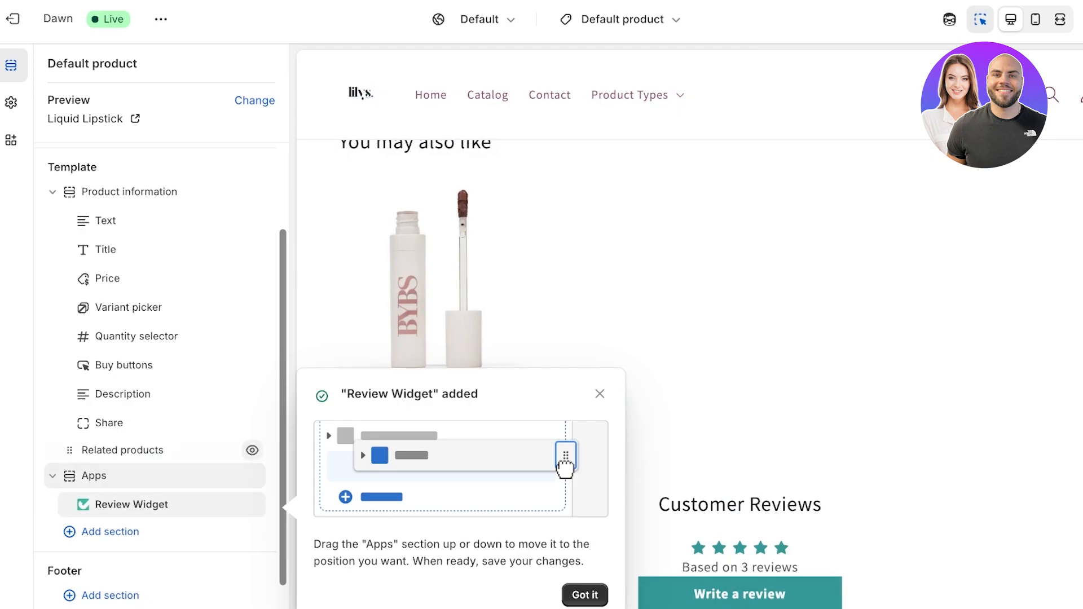
pyautogui.scroll(1, 155, 451)
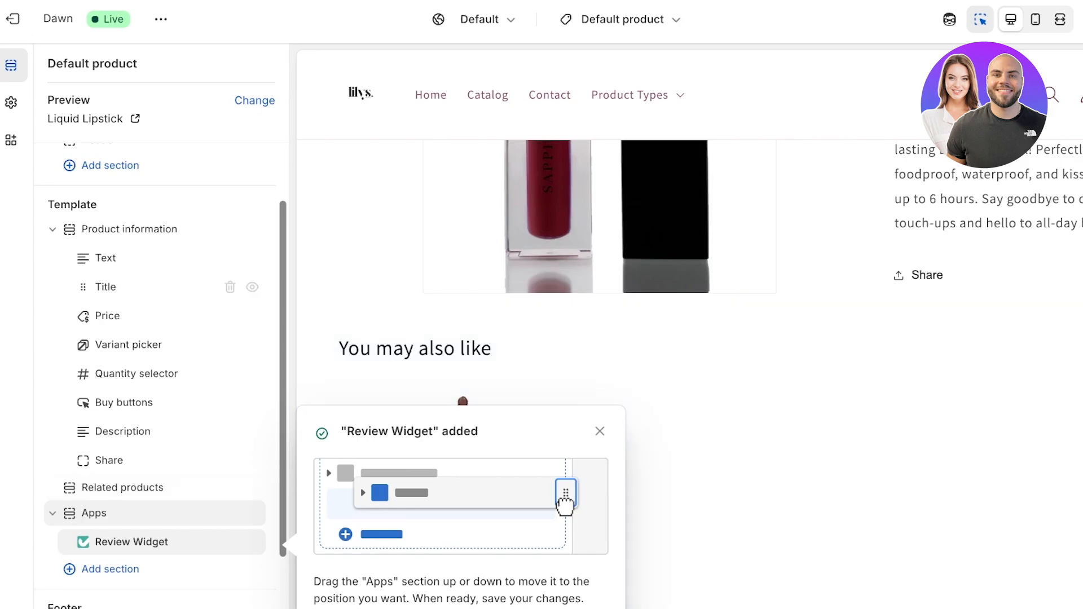
pyautogui.moveTo(57, 513); pyautogui.dragTo(34, 489)
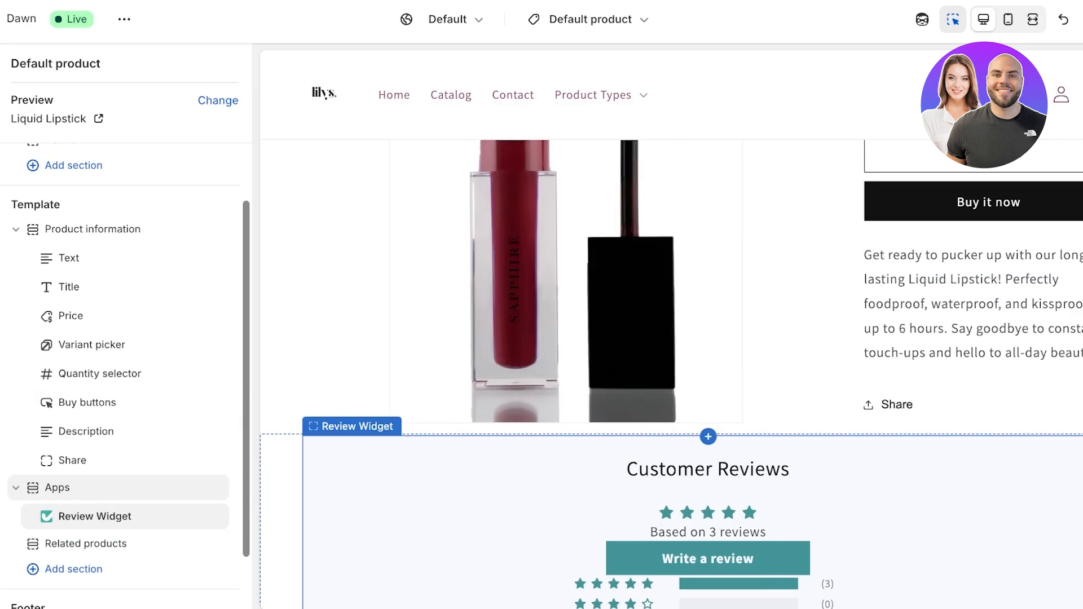
pyautogui.scroll(5, 671, 339)
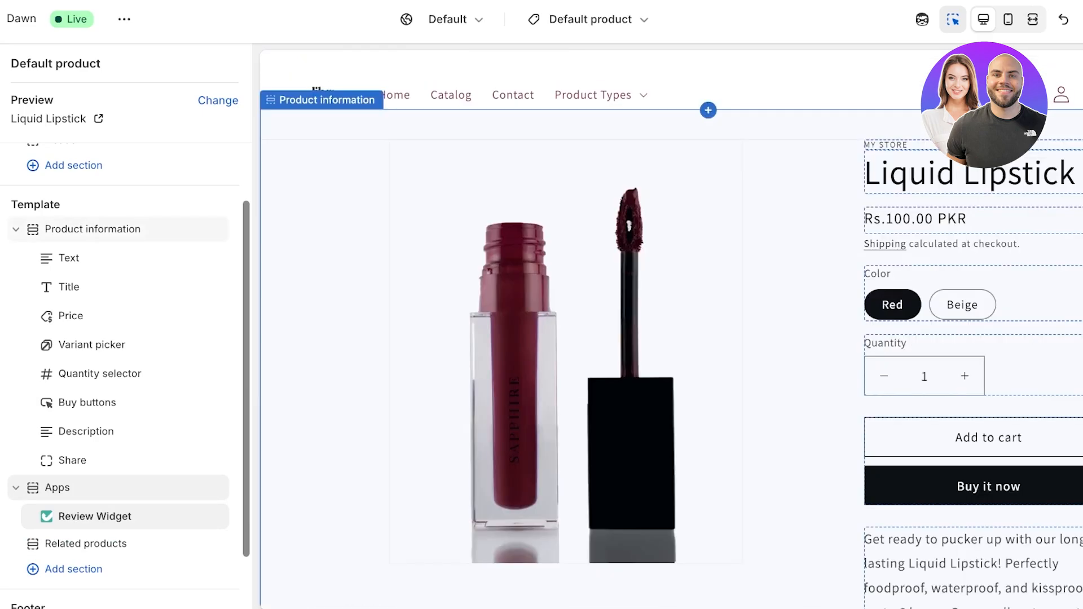
pyautogui.scroll(-20, 671, 338)
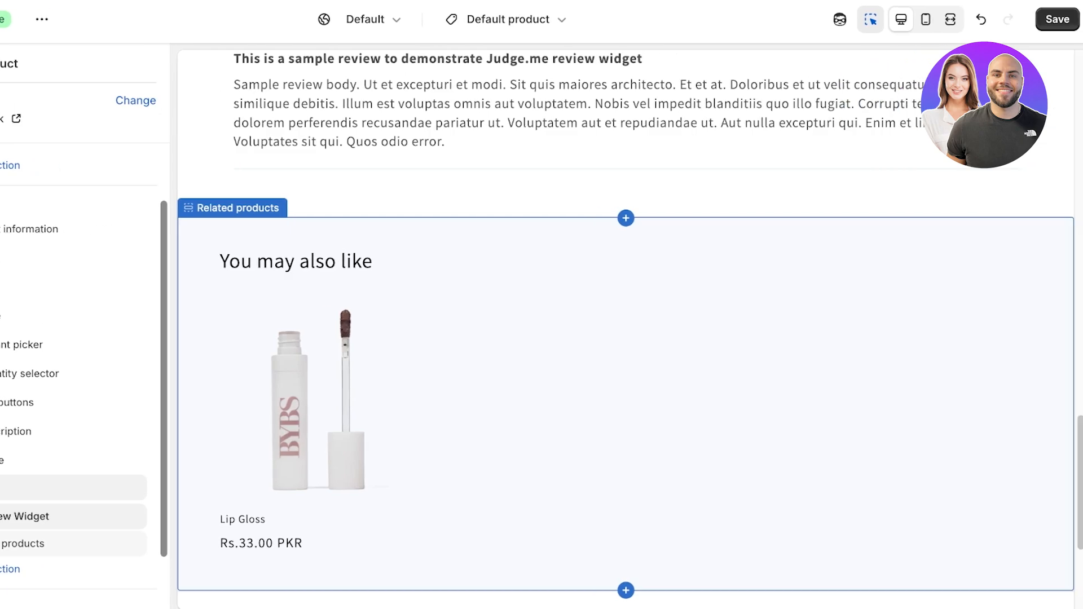
pyautogui.click(1058, 19)
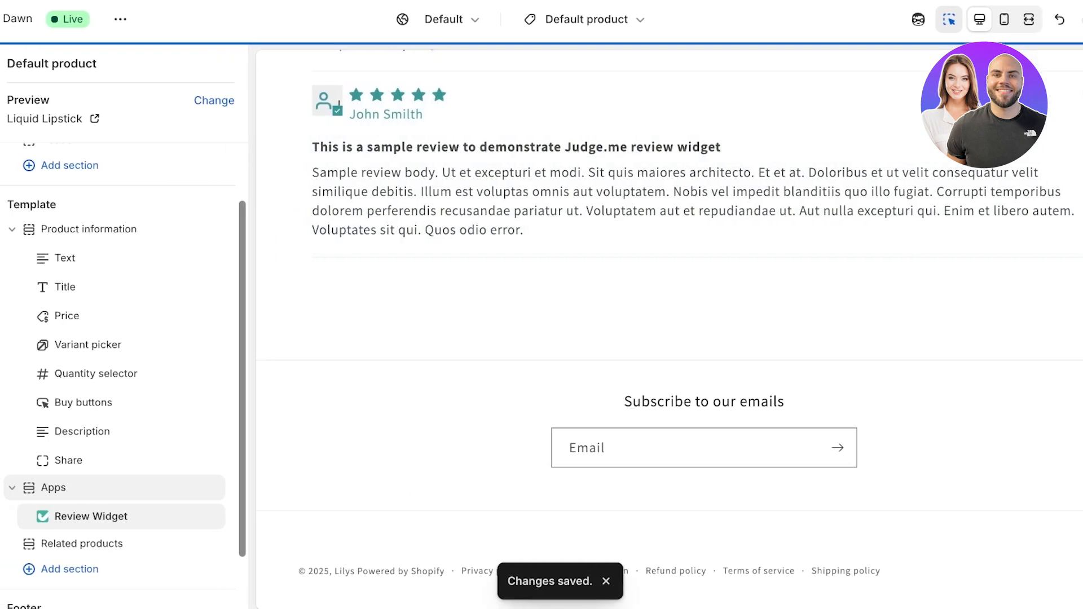
# Step: Return to the Judge.me onboarding, add the Star Ratings block to the product template, and place it directly below the Title block
pyautogui.hotkey('ctrl', 'shift', 'Tab')
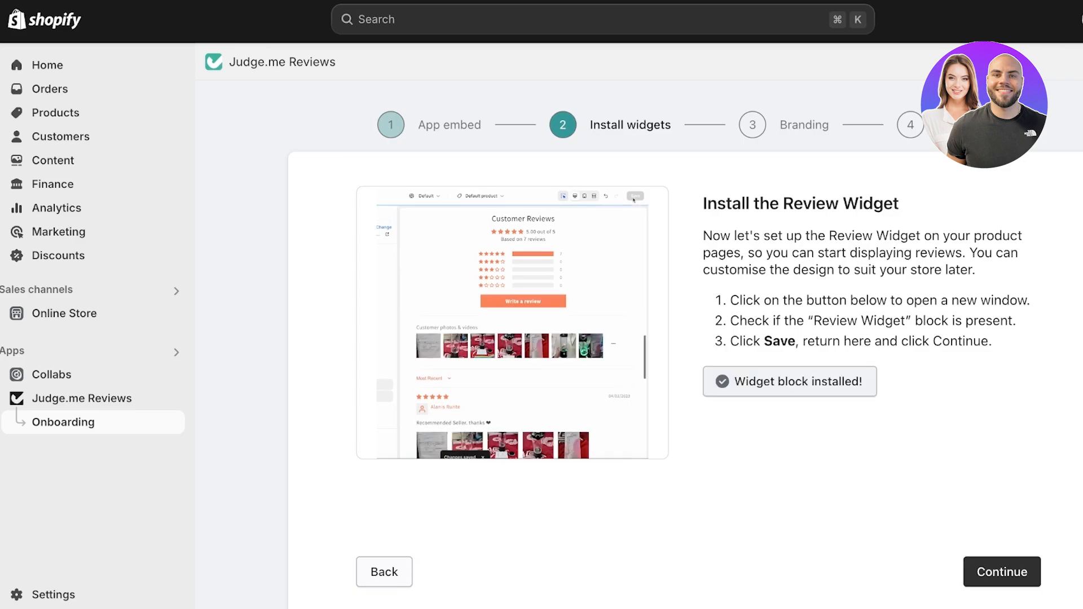
pyautogui.click(1006, 572)
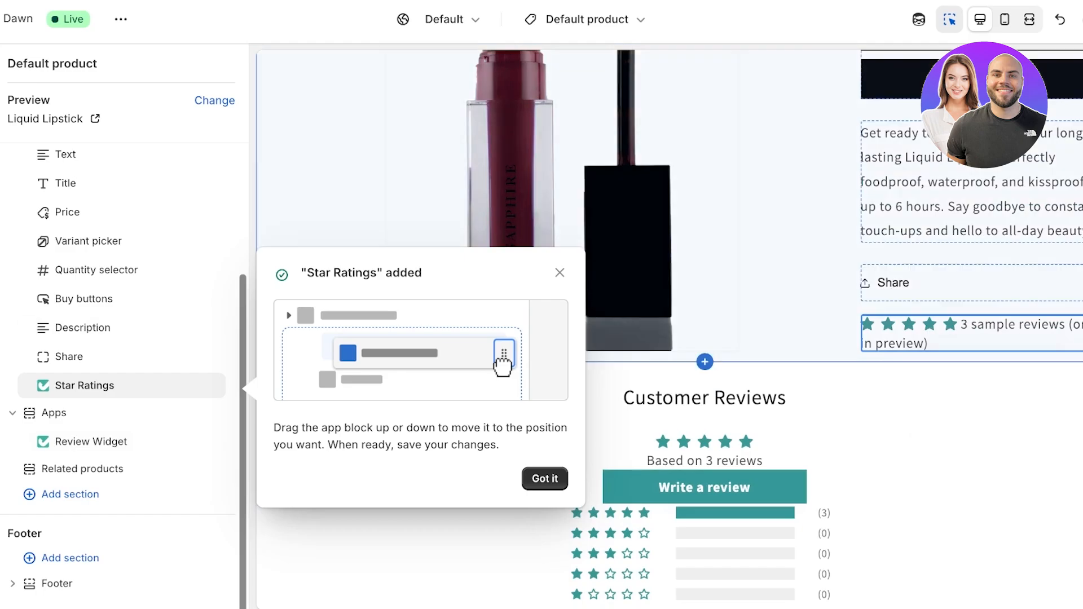
pyautogui.scroll(3, 880, 361)
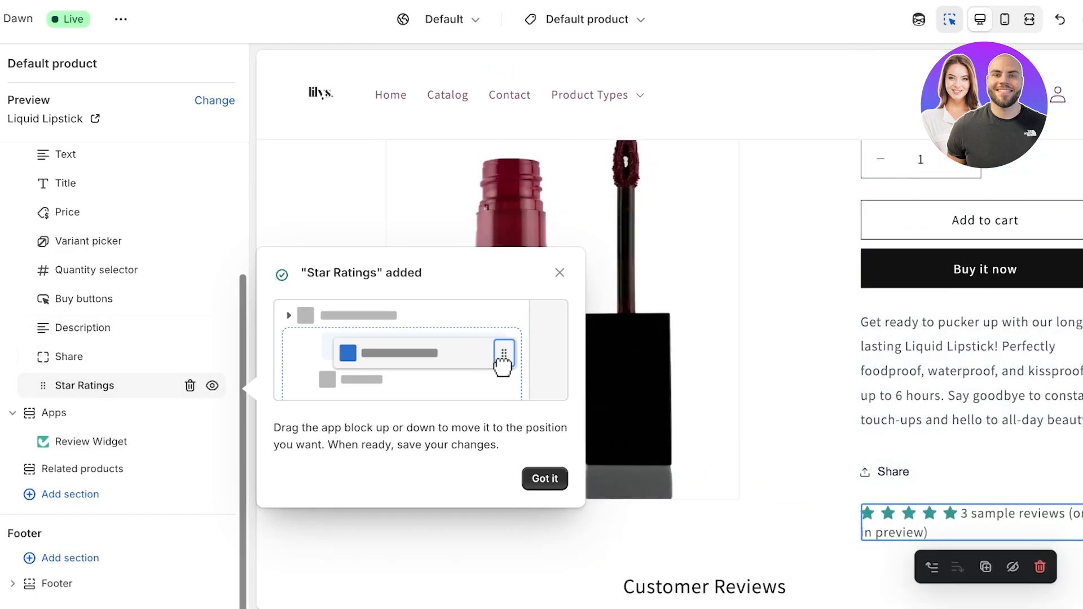
pyautogui.moveTo(42, 386)
pyautogui.mouseDown()
pyautogui.moveTo(60, 386)
pyautogui.moveTo(59, 278)
pyautogui.moveTo(60, 378)
pyautogui.mouseUp()
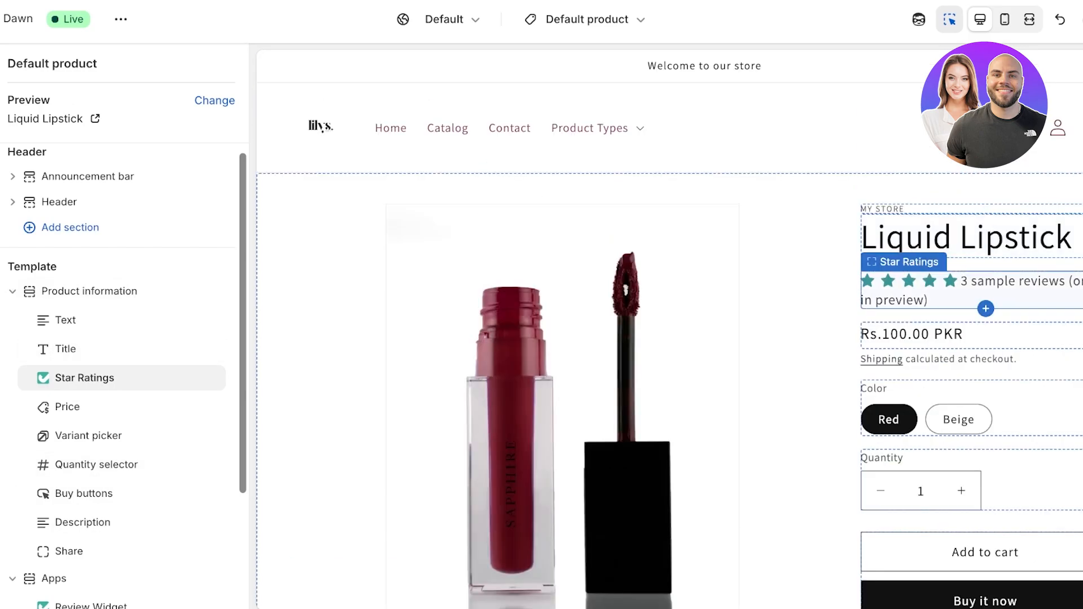
# Step: Try the Star Ratings block above the Title and below the Price, and put it back directly under the Title
pyautogui.moveTo(60, 377); pyautogui.dragTo(60, 349)
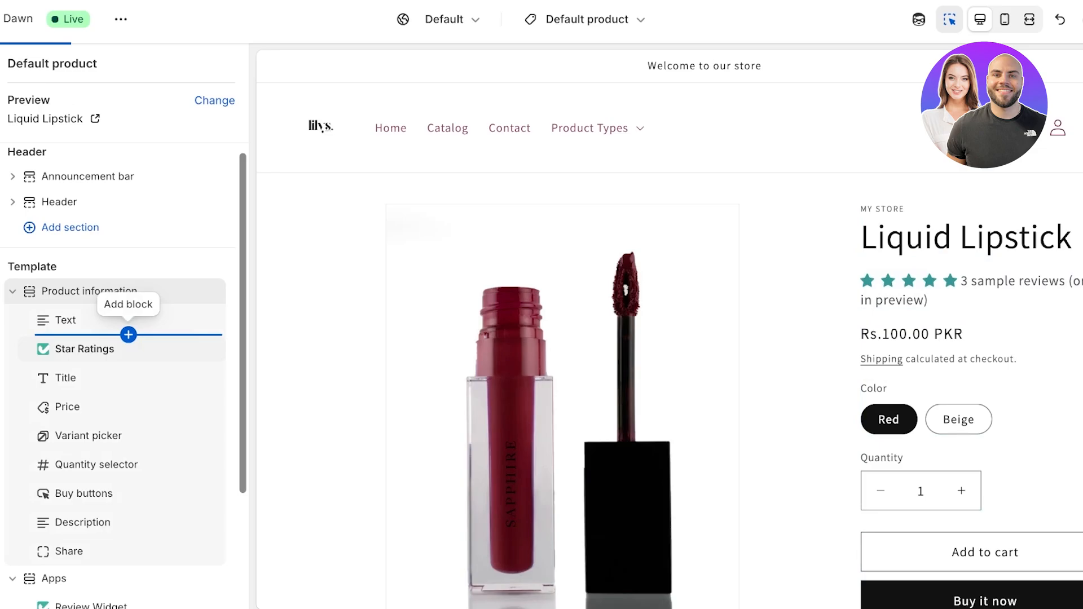
pyautogui.moveTo(43, 349); pyautogui.dragTo(53, 406)
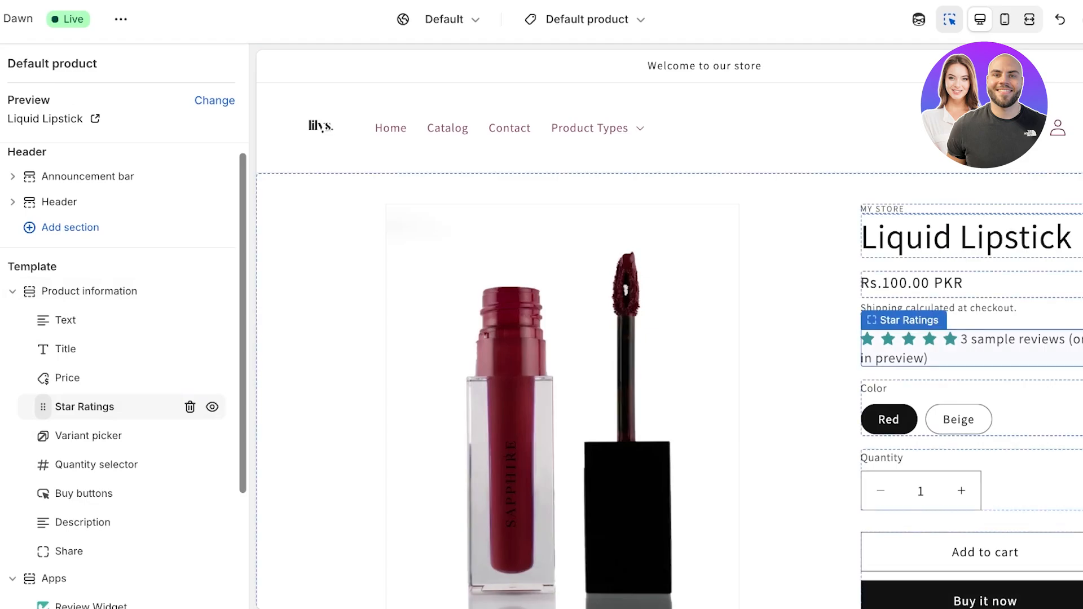
pyautogui.moveTo(53, 406); pyautogui.dragTo(60, 376)
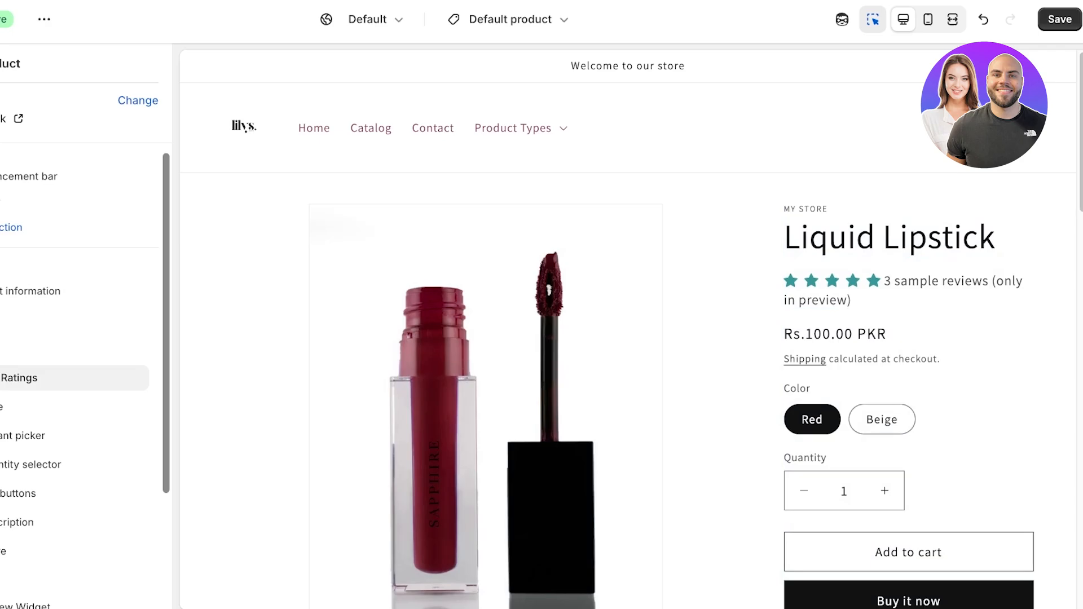
# Step: Save the product template with the Star Ratings block and advance the Judge.me onboarding to the Branding stage
pyautogui.hotkey('ctrl', 's')
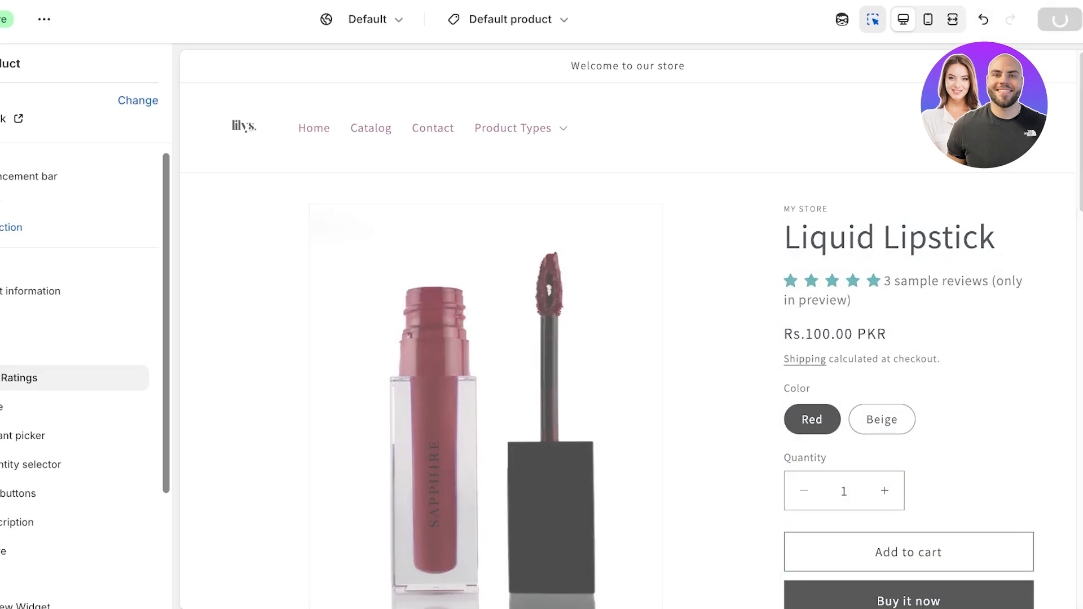
pyautogui.hotkey('ctrl', 'shift', 'Tab')
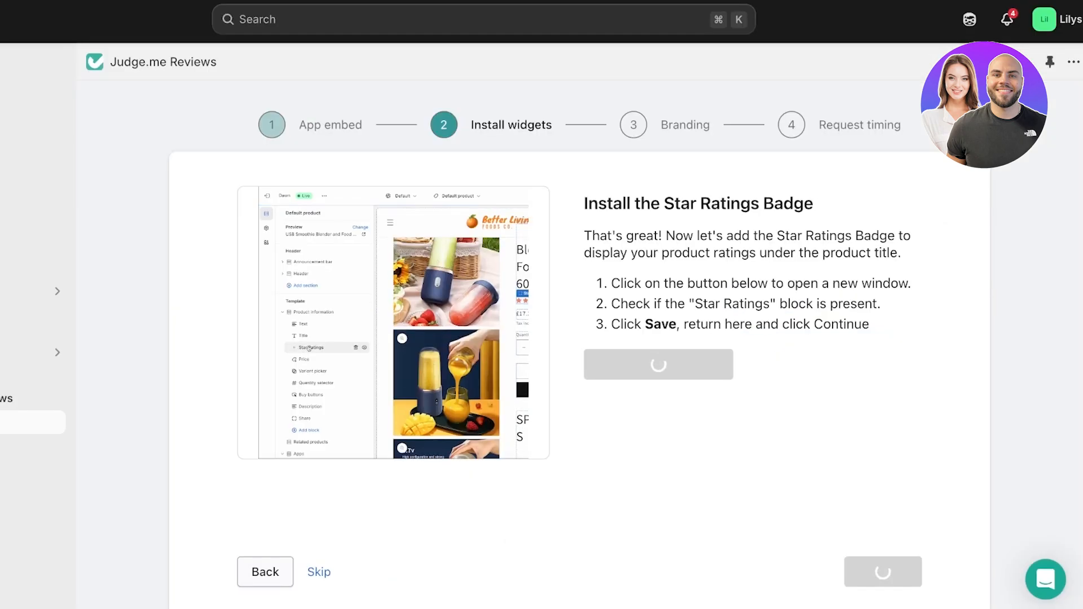
pyautogui.click(882, 572)
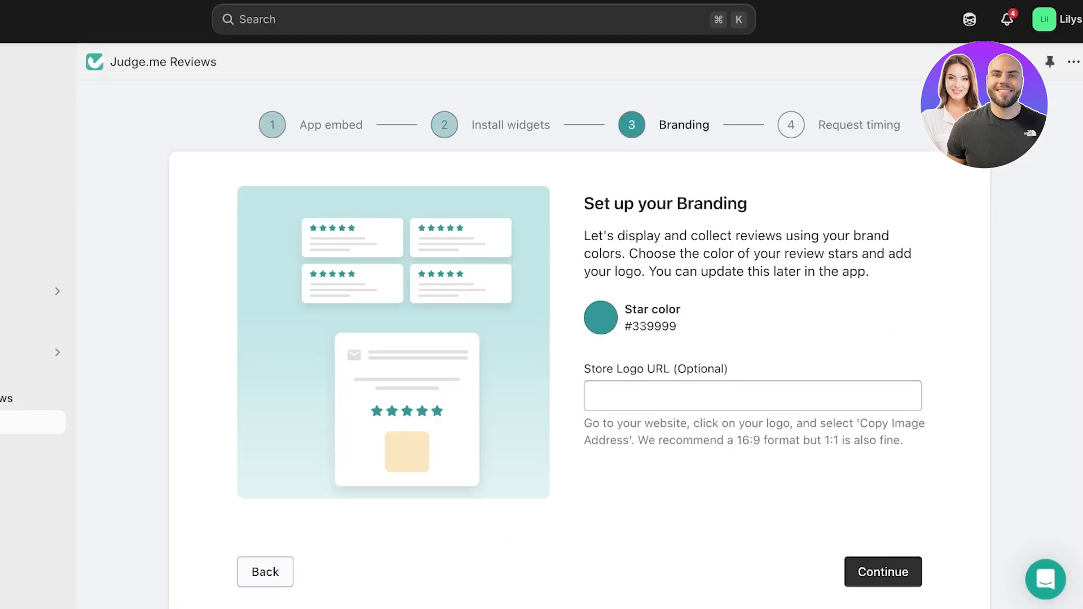
# Step: Set the review star color to yellow #F5D95A, leave the store logo URL empty, and continue to request timing
pyautogui.click(601, 318)
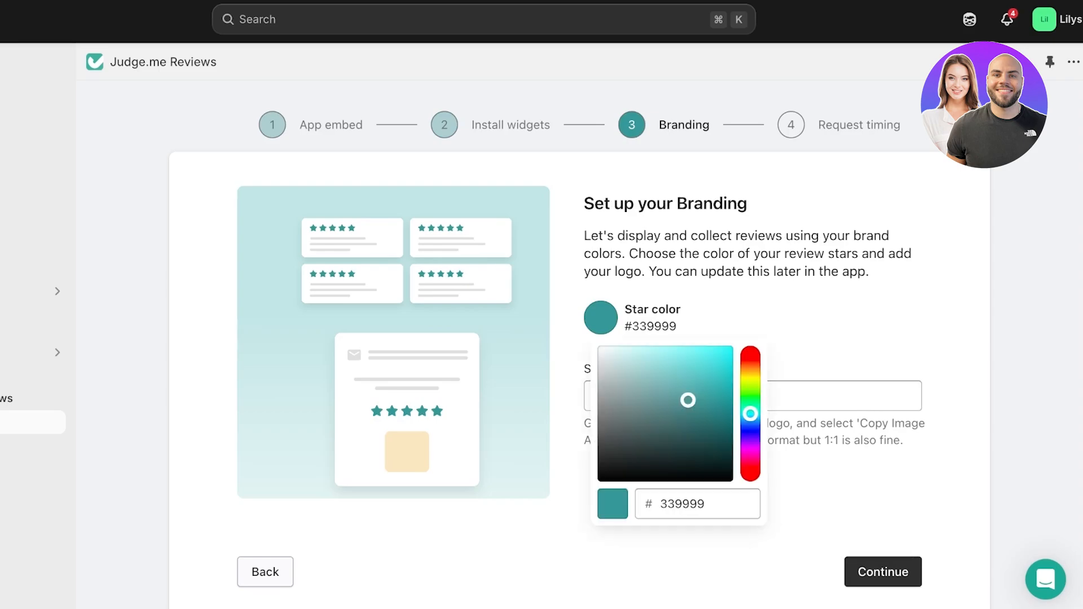
pyautogui.moveTo(750, 413); pyautogui.dragTo(750, 376)
pyautogui.moveTo(687, 399); pyautogui.dragTo(683, 351)
pyautogui.click(750, 370)
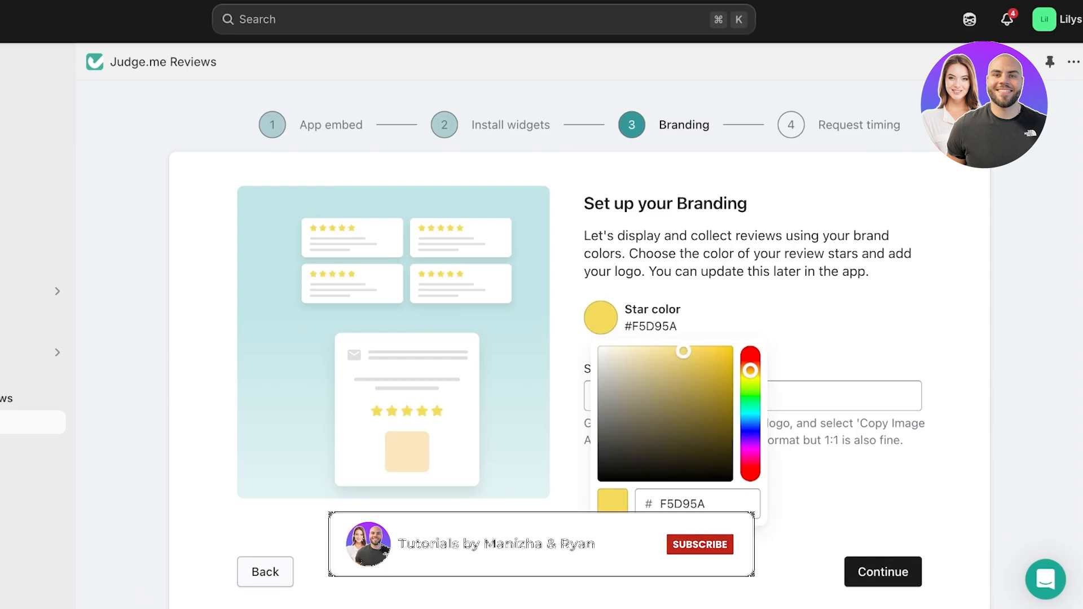
pyautogui.click(883, 572)
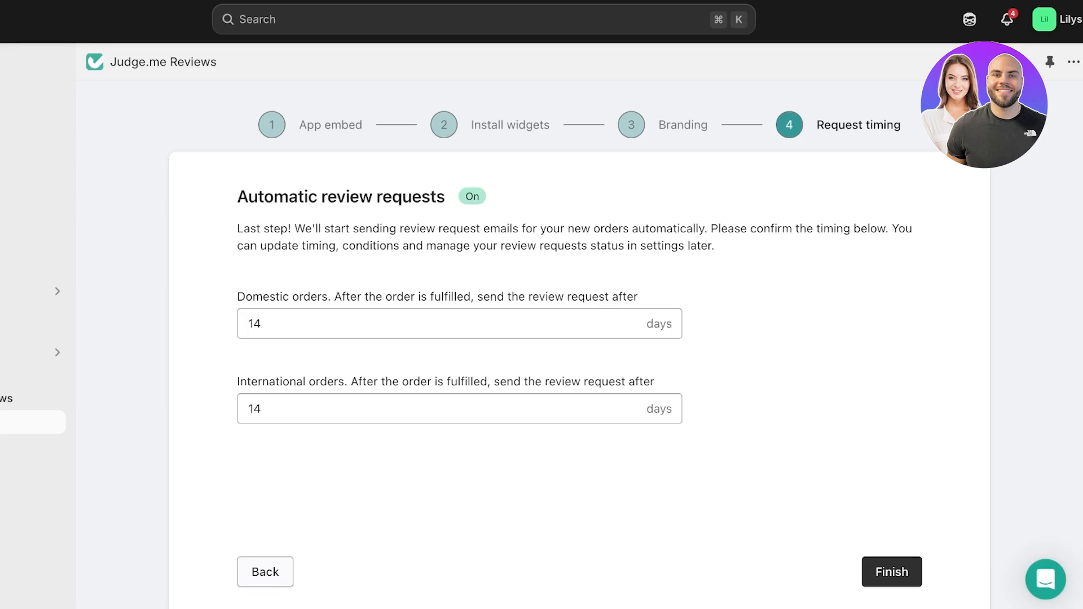
# Step: Finish onboarding with review requests at 14 days for domestic and international orders, and open the first subpage under Judge.me Reviews
pyautogui.click(891, 572)
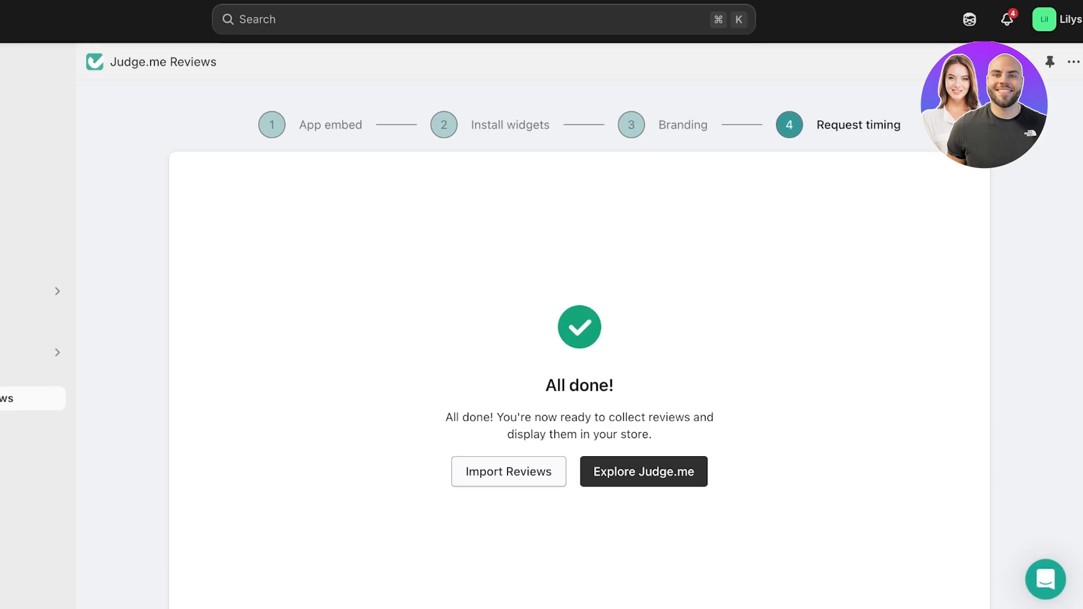
pyautogui.click(33, 422)
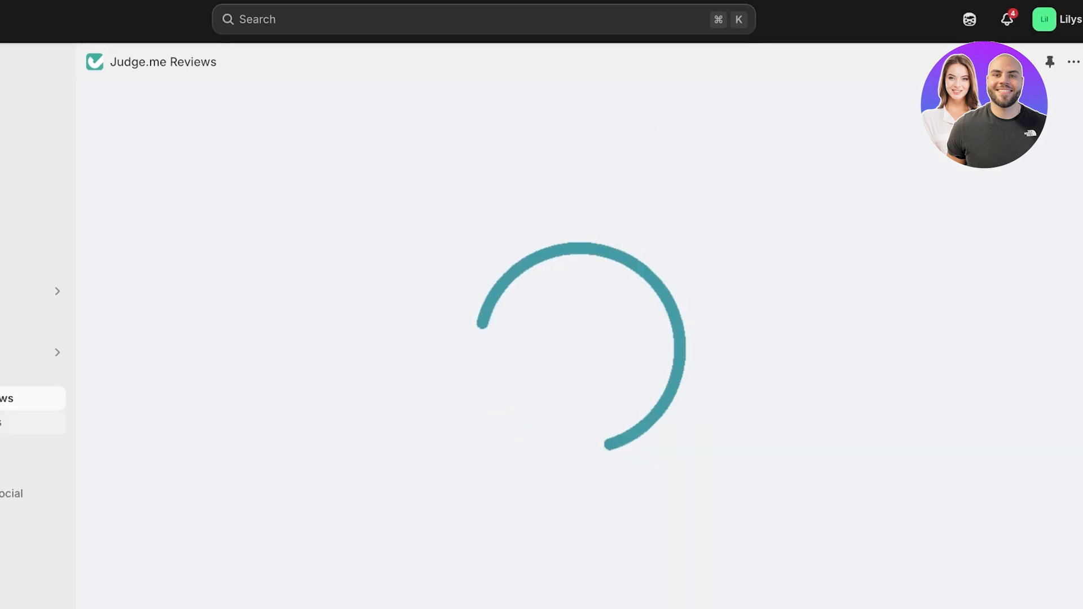
# Step: Skip the business stage question and dismiss the Awesome plan trial offer to reach the Judge.me dashboard
pyautogui.scroll(-12, 579, 344)
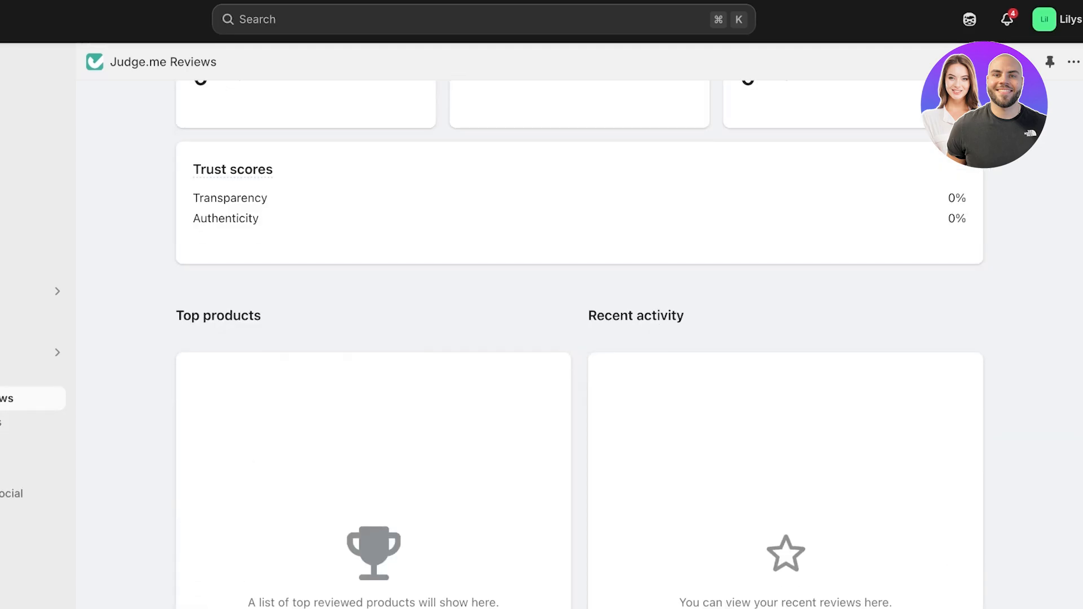
pyautogui.scroll(12, 579, 344)
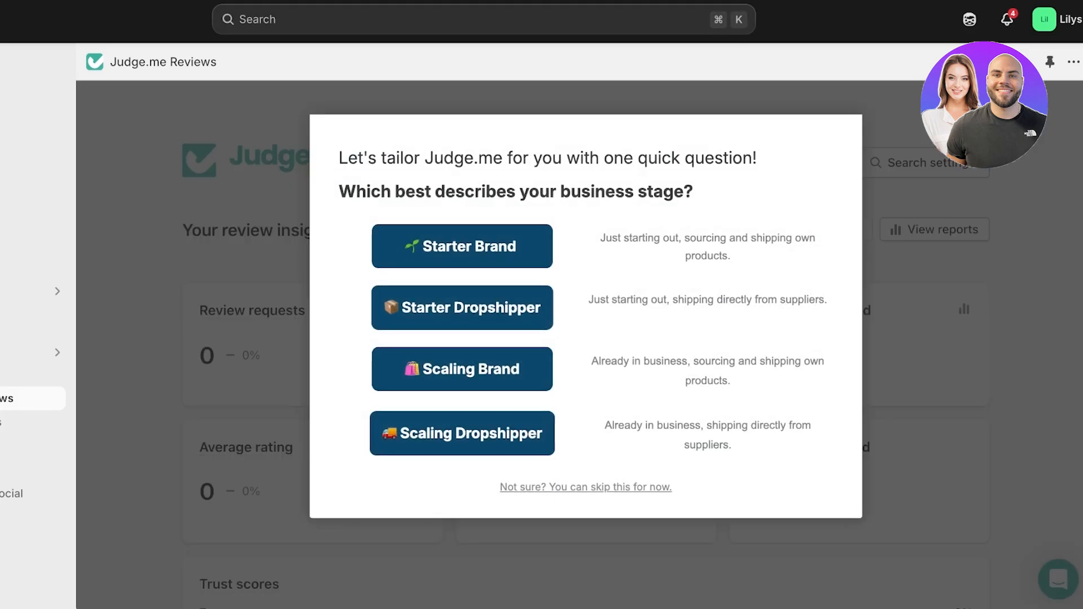
pyautogui.click(585, 487)
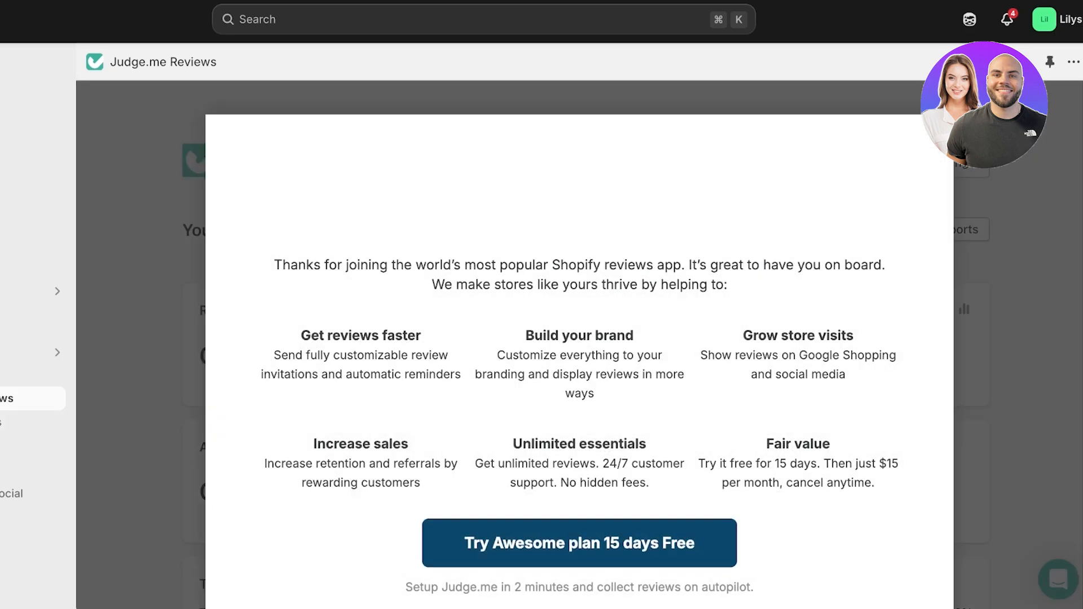
pyautogui.scroll(-3, 579, 361)
pyautogui.click(579, 544)
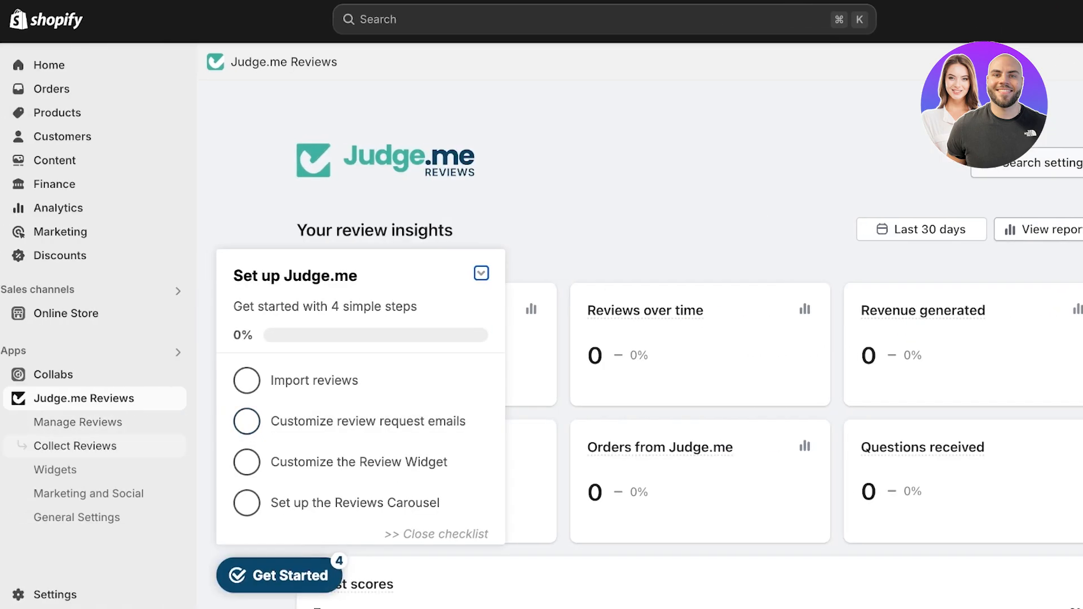
# Step: Open the Judge.me Widgets page and look through the available review widgets and their install status
pyautogui.click(55, 469)
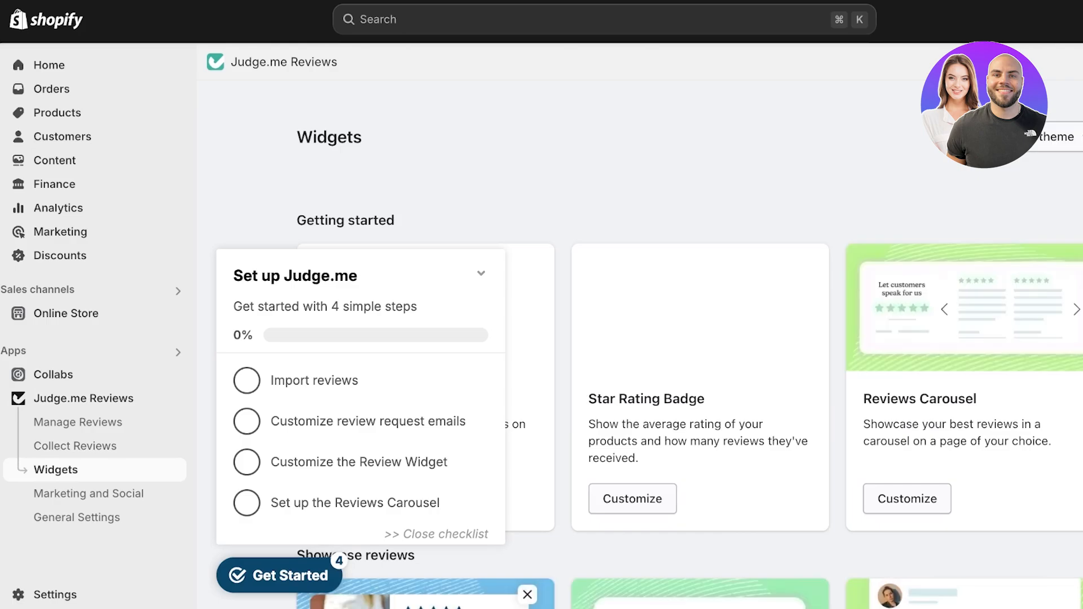
pyautogui.scroll(-2, 640, 344)
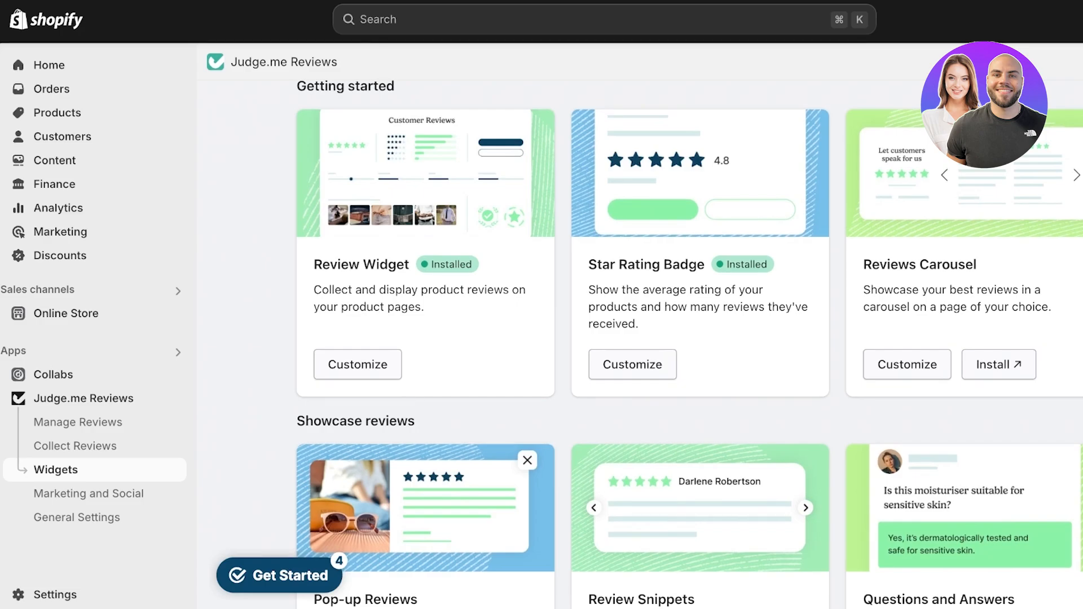
pyautogui.scroll(-3, 689, 344)
pyautogui.scroll(3, 689, 344)
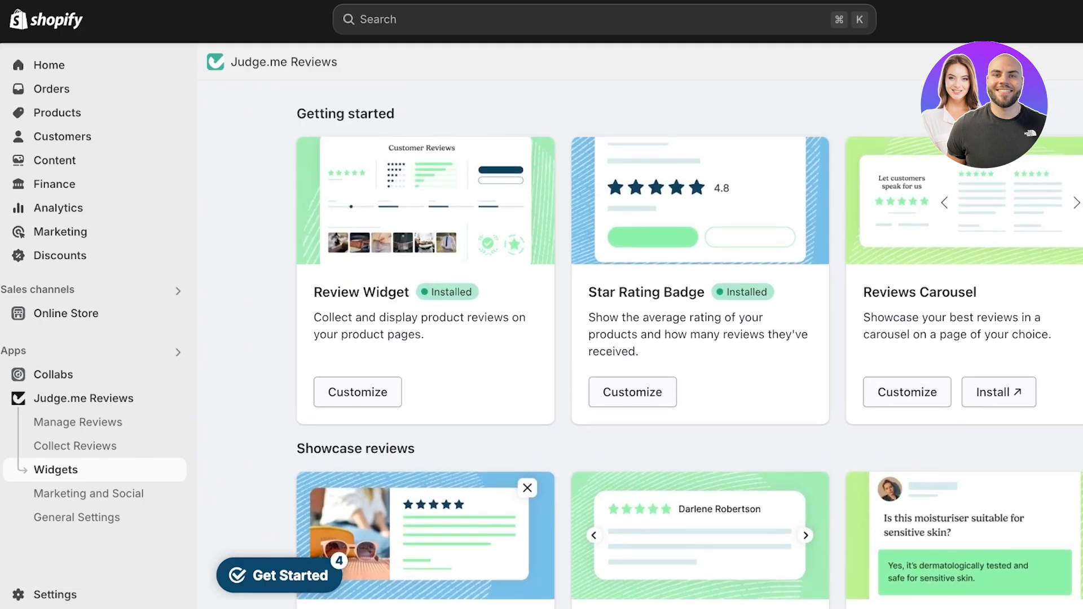
pyautogui.scroll(-5, 639, 344)
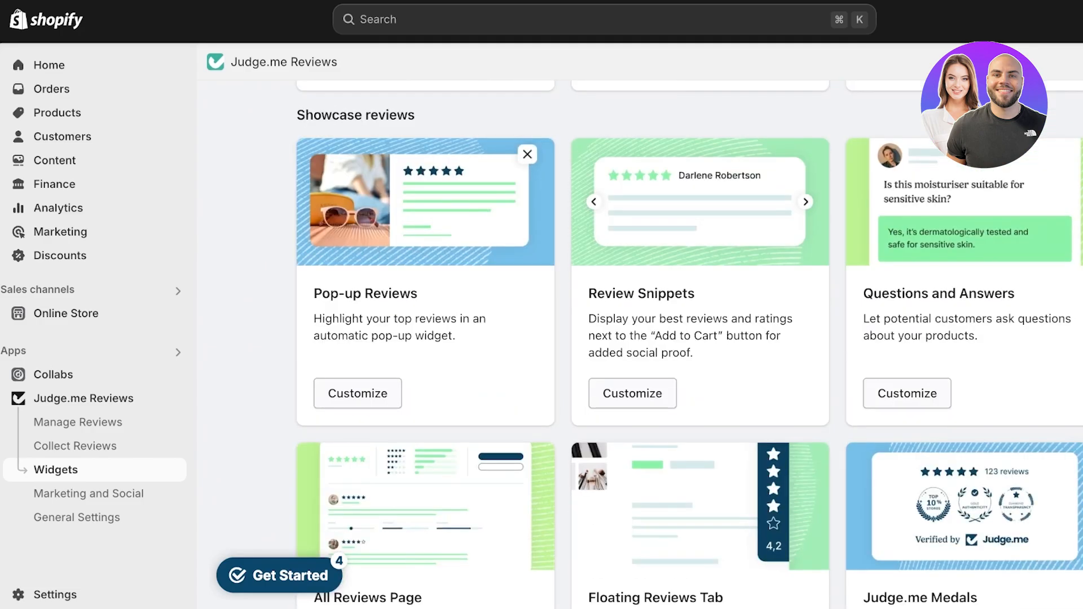
pyautogui.scroll(-5, 639, 344)
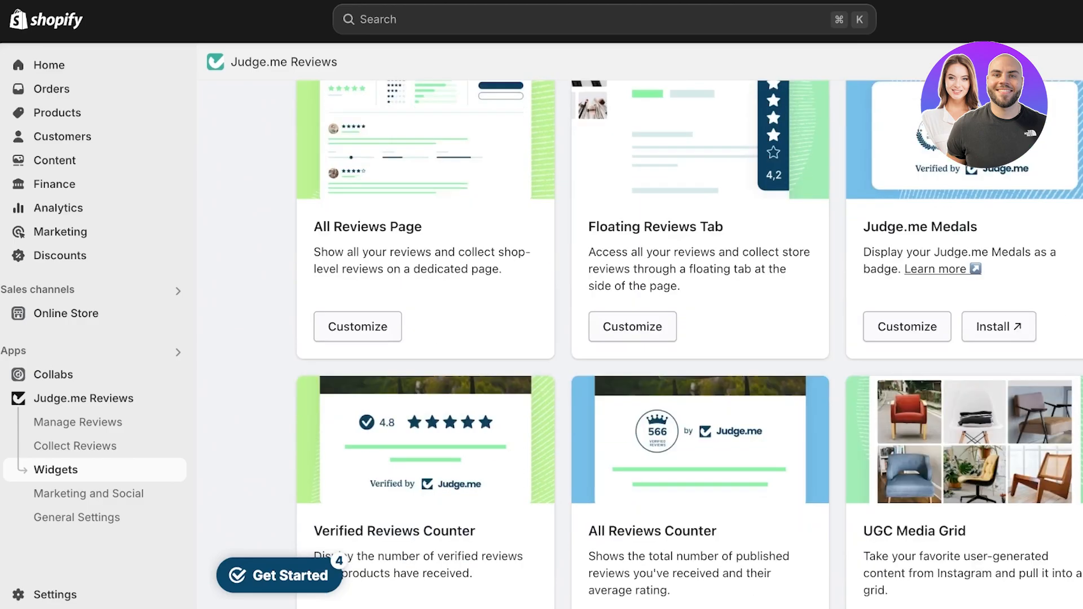
pyautogui.scroll(-3, 639, 344)
pyautogui.scroll(10, 640, 344)
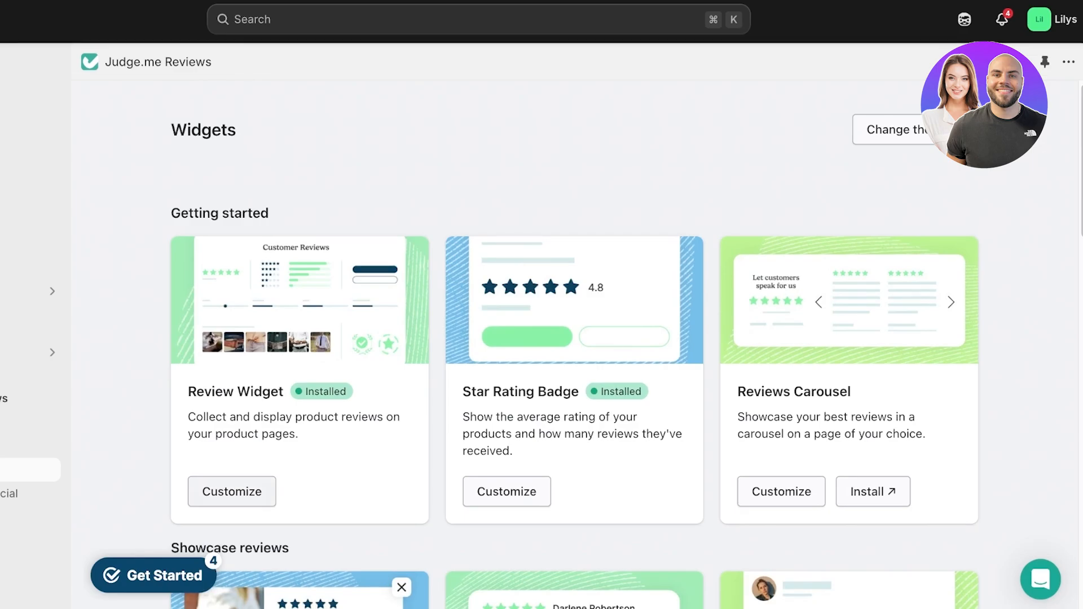
# Step: Open the Review Widget customization and set its primary color to magenta #B0326A
pyautogui.click(232, 491)
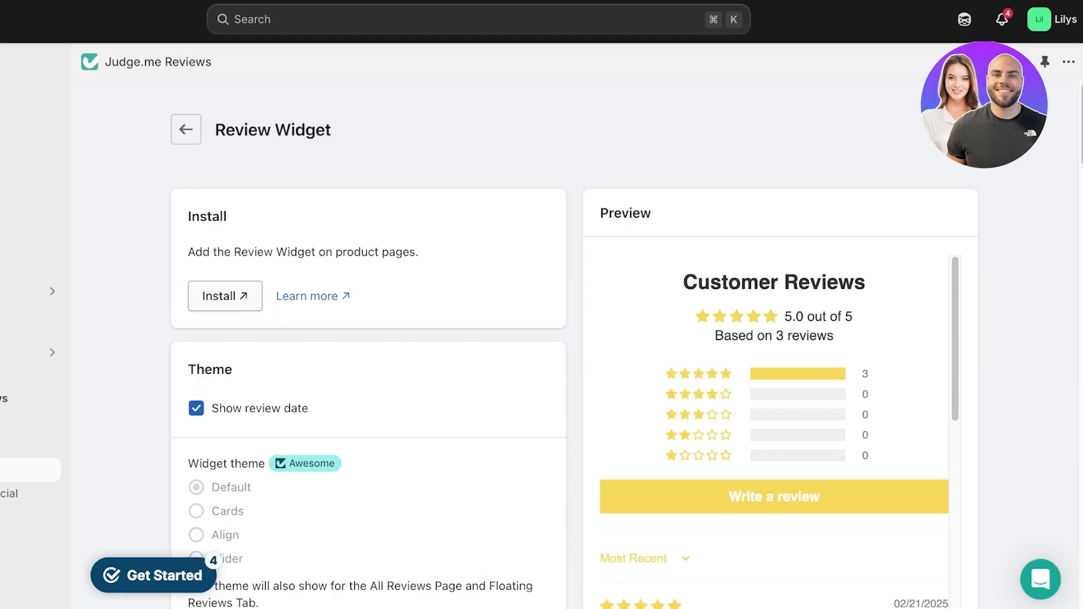
pyautogui.scroll(-3, 574, 344)
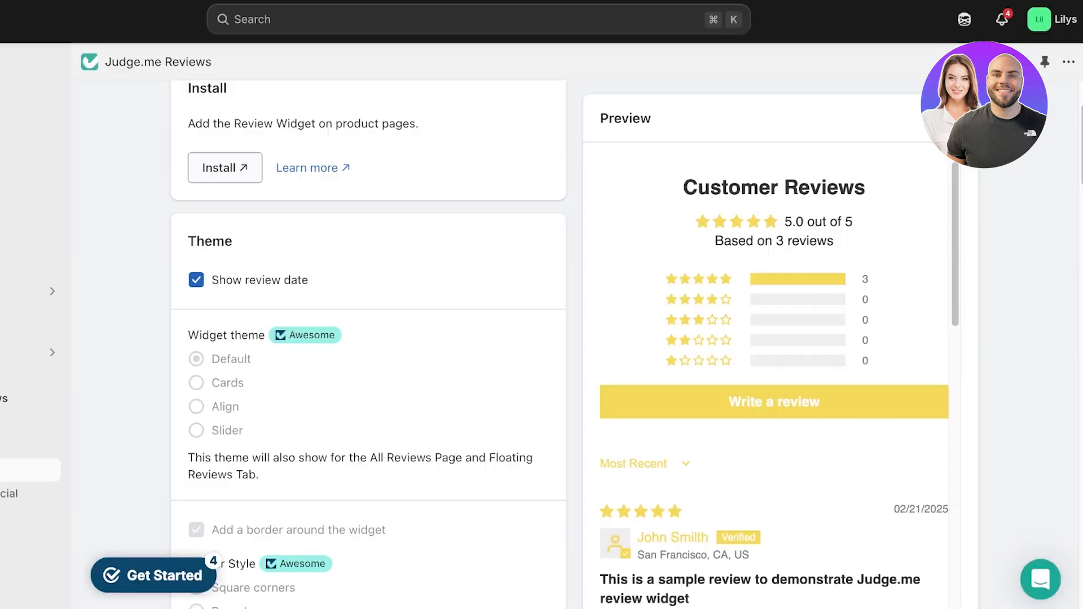
pyautogui.scroll(-3, 369, 338)
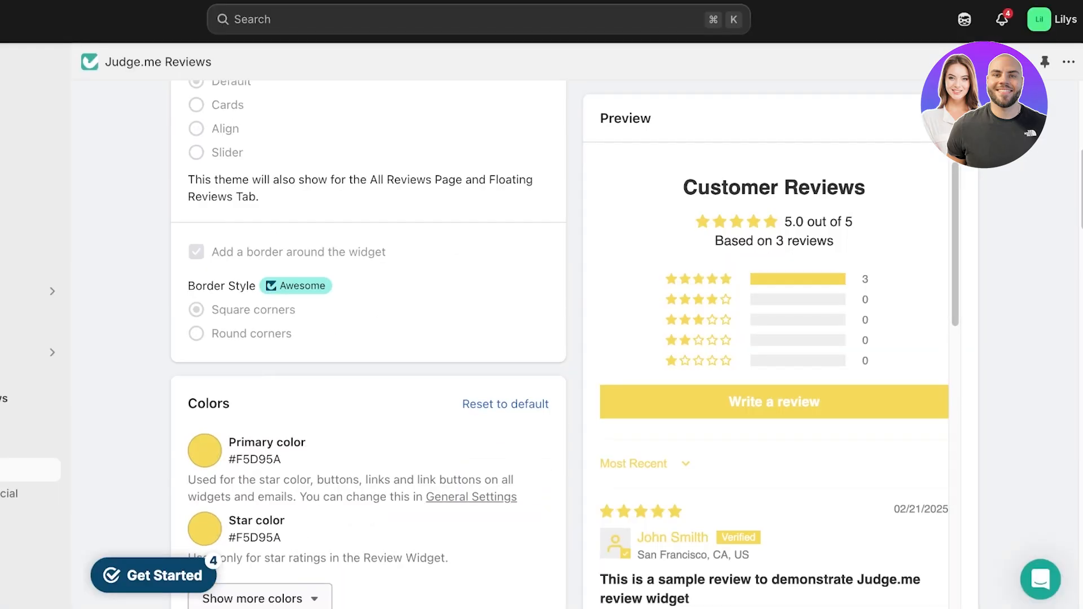
pyautogui.scroll(3, 368, 338)
pyautogui.scroll(-5, 368, 338)
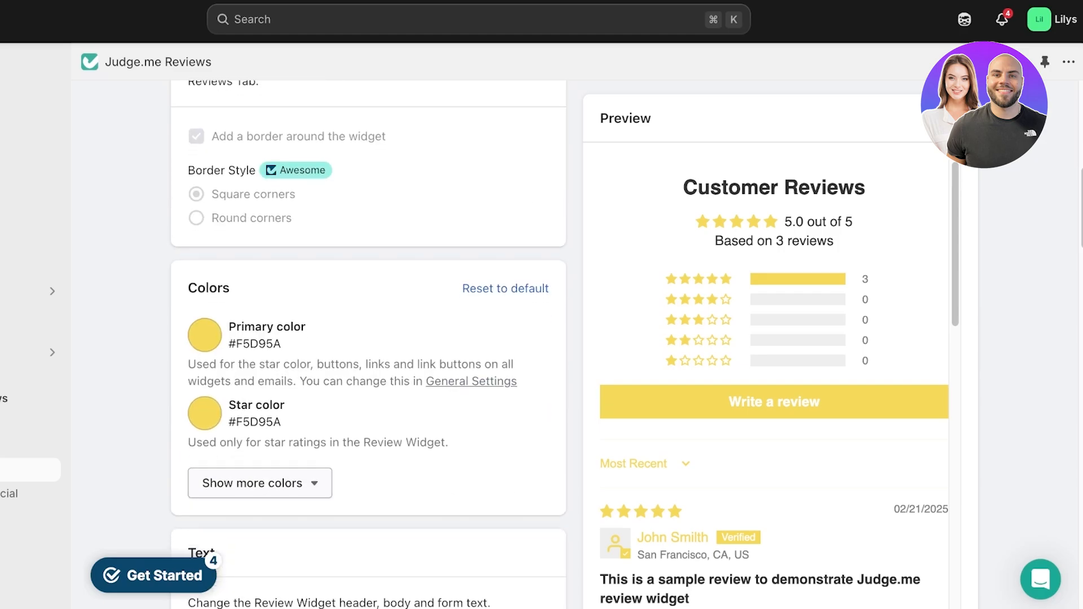
pyautogui.click(204, 335)
pyautogui.moveTo(287, 368); pyautogui.dragTo(299, 405)
pyautogui.click(354, 482)
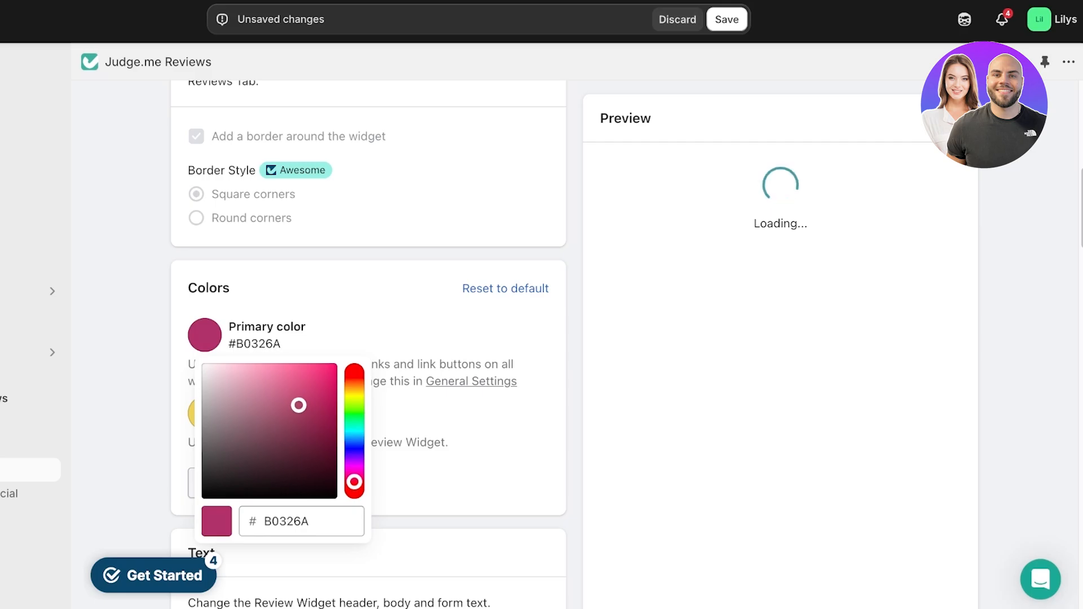
pyautogui.click(429, 412)
# Step: Set the Review Widget's star color to bright yellow #FFE15A
pyautogui.scroll(-1, 429, 411)
pyautogui.click(205, 382)
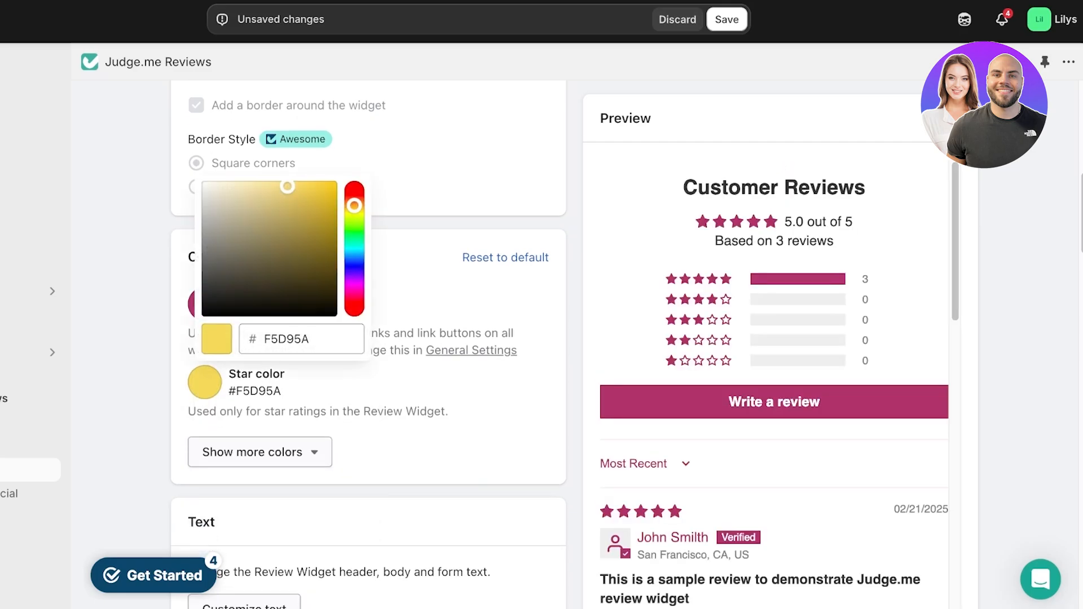
pyautogui.moveTo(277, 212); pyautogui.dragTo(289, 181)
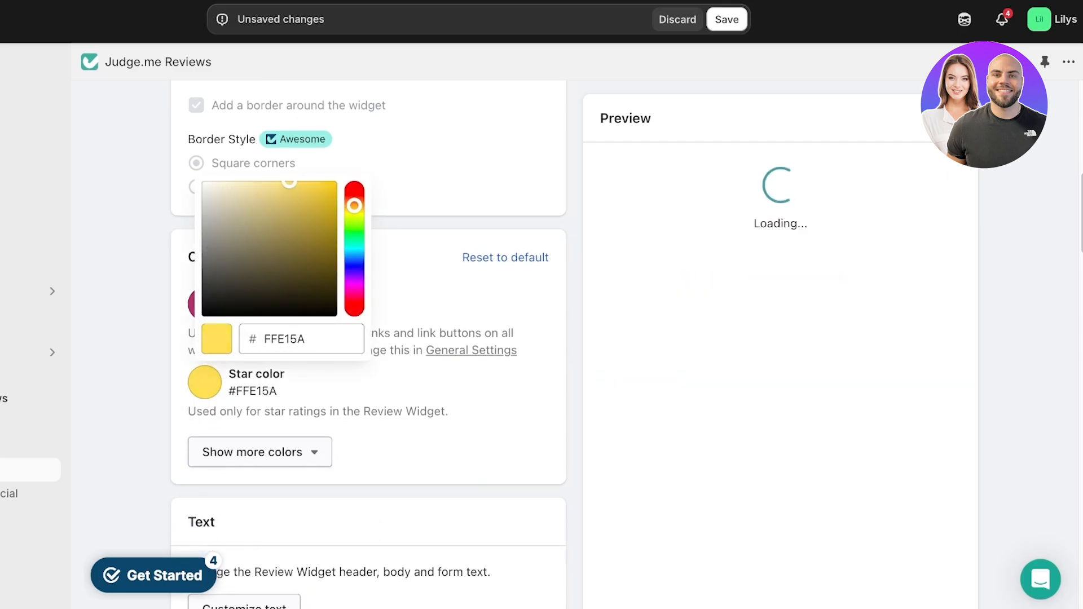
pyautogui.click(429, 389)
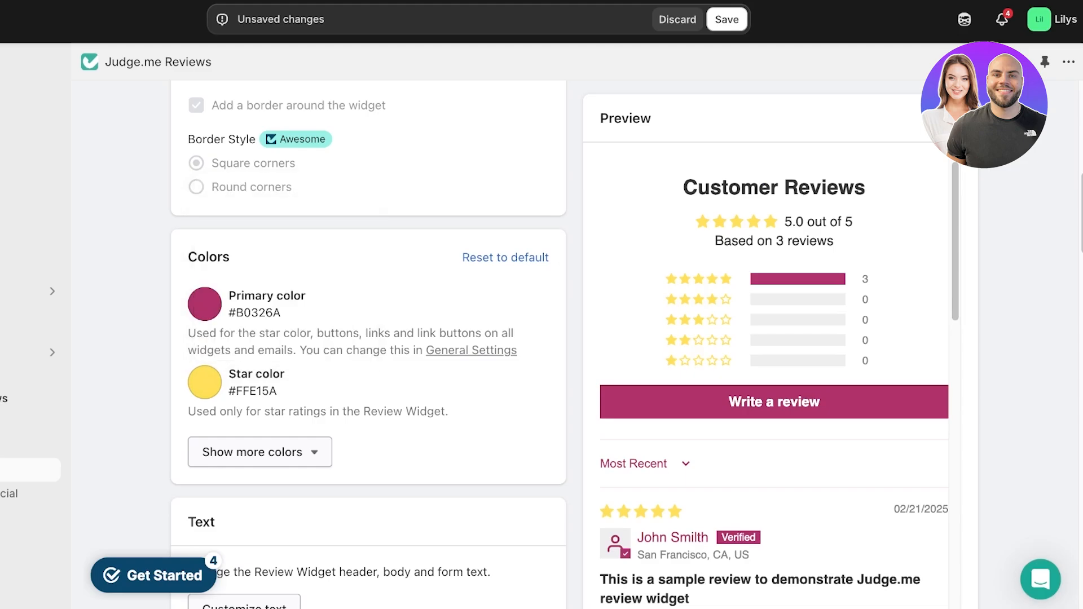
# Step: Open the Review Widget's text customization, save the settings with the default texts, and return to the widget settings
pyautogui.scroll(-4, 428, 389)
pyautogui.click(245, 356)
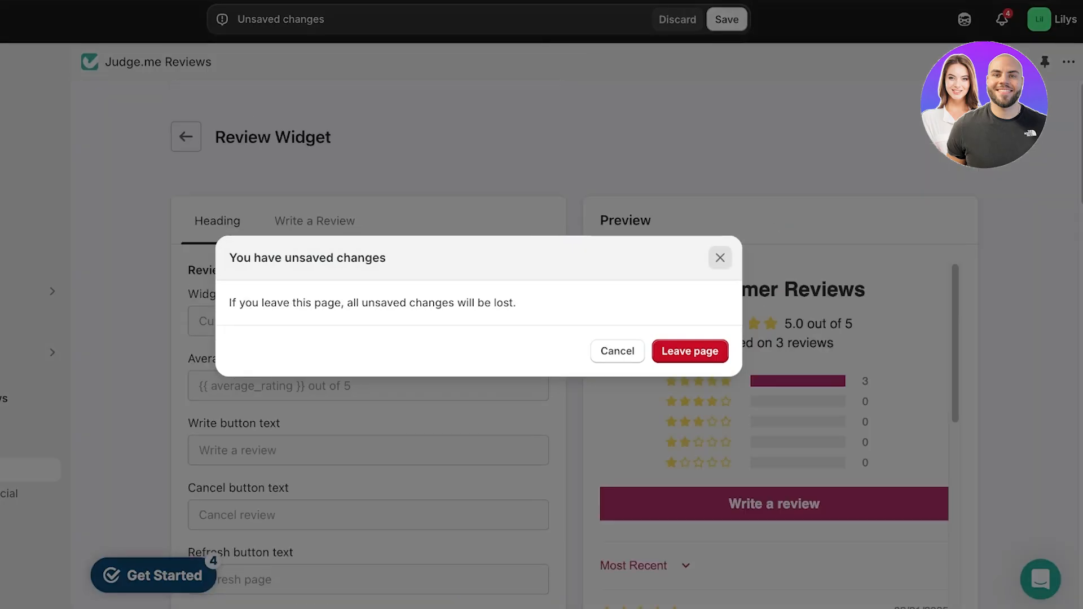
pyautogui.click(721, 258)
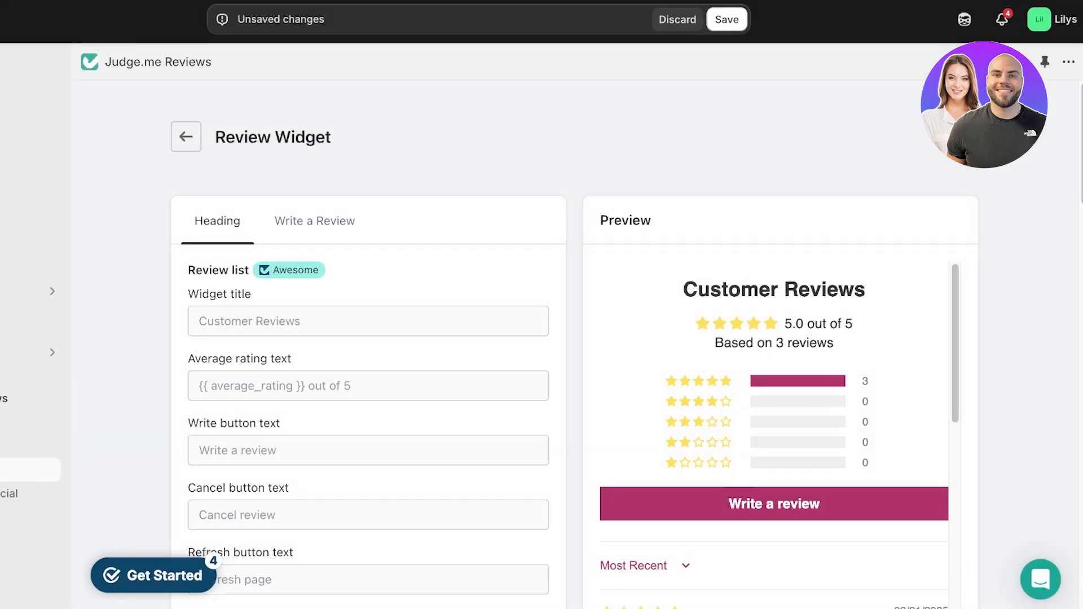
pyautogui.scroll(-20, 574, 344)
pyautogui.click(538, 486)
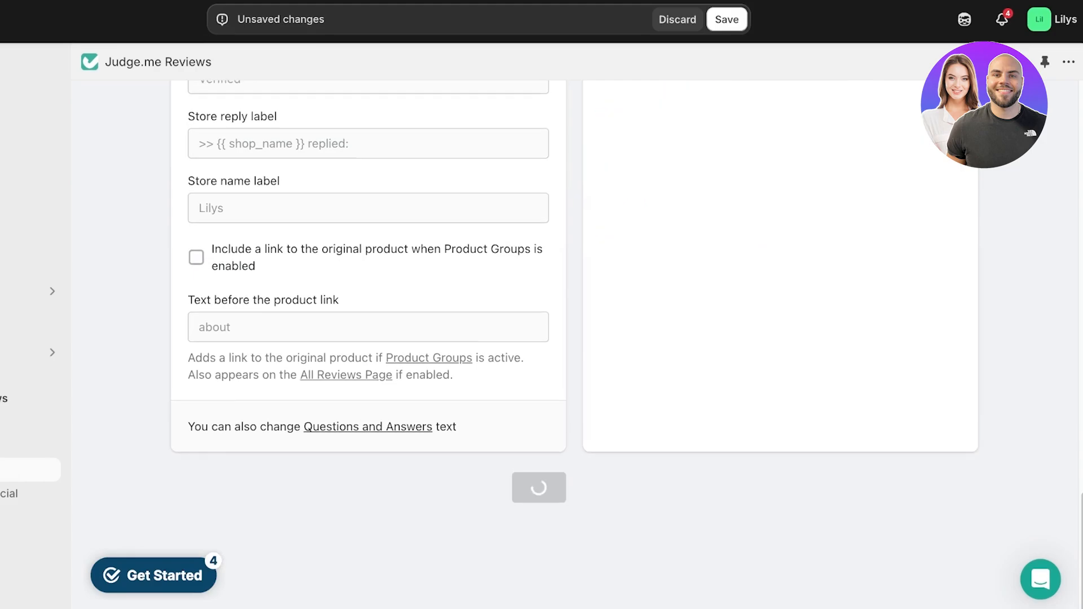
pyautogui.scroll(-20, 574, 344)
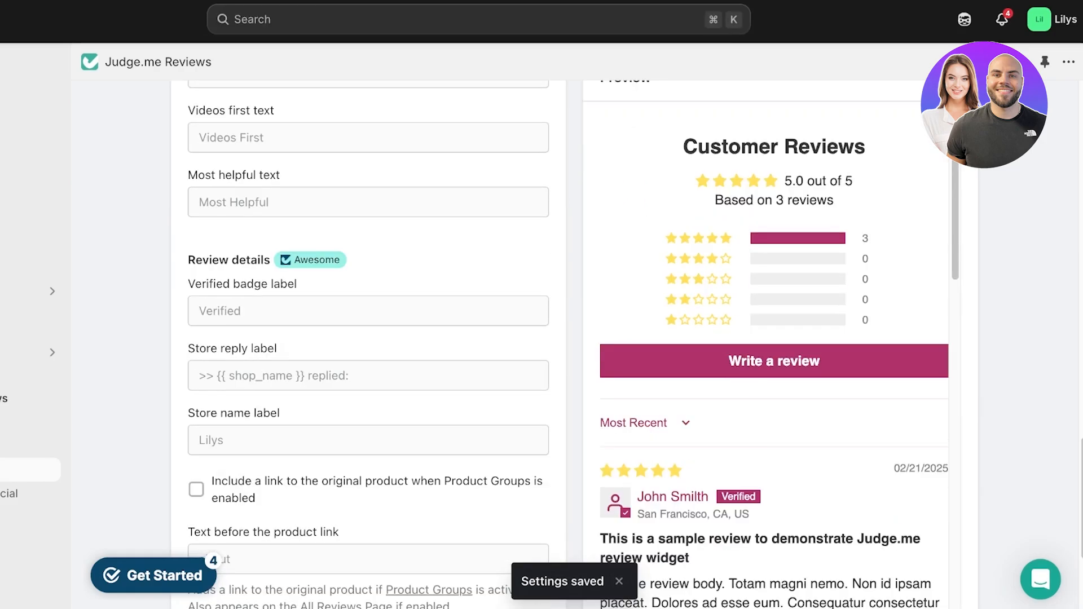
pyautogui.scroll(20, 574, 344)
pyautogui.click(186, 137)
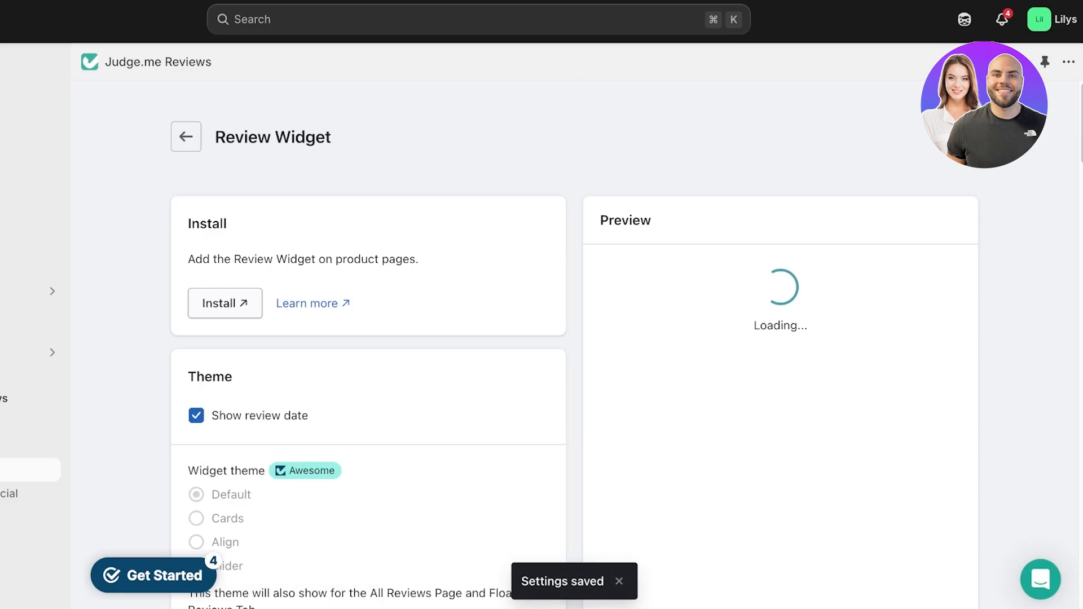
# Step: Allow reviewers to upload videos, mute videos by default, and save the Review Widget settings
pyautogui.scroll(-13, 574, 344)
pyautogui.scroll(-4, 369, 344)
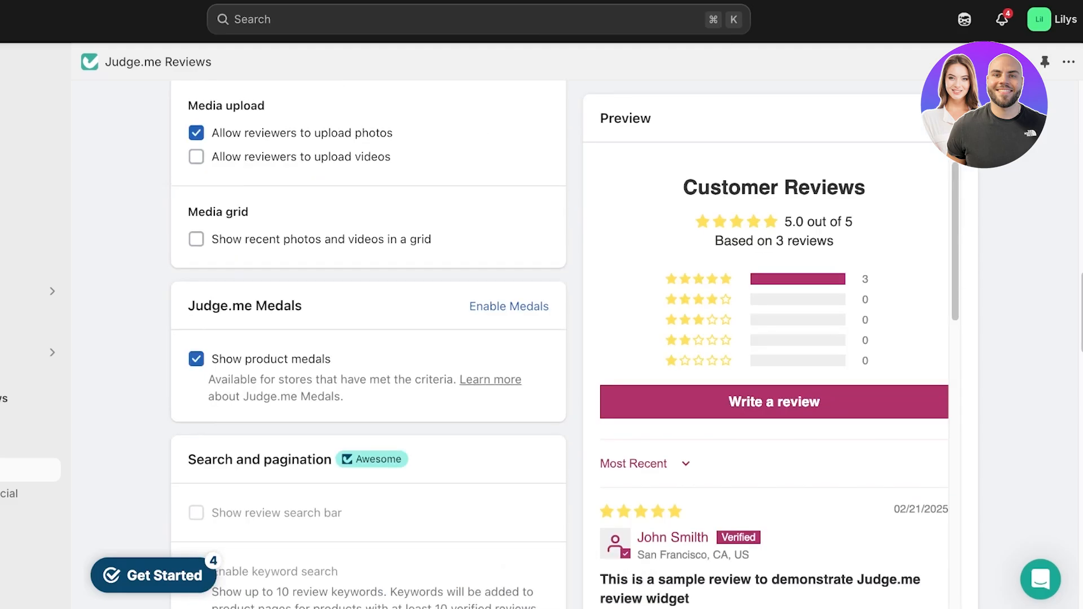
pyautogui.scroll(3, 368, 344)
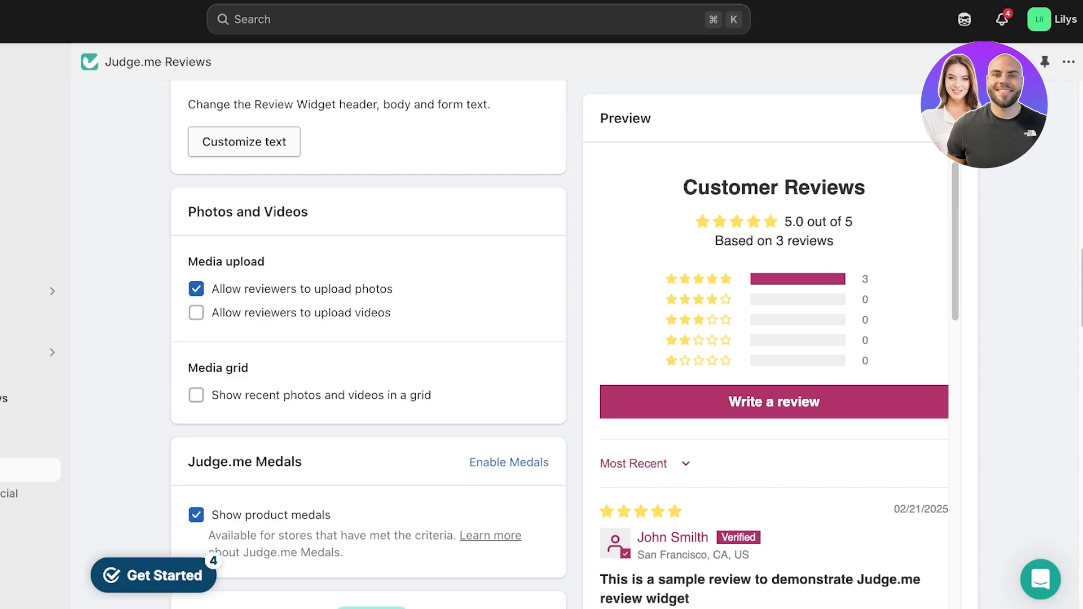
pyautogui.click(197, 312)
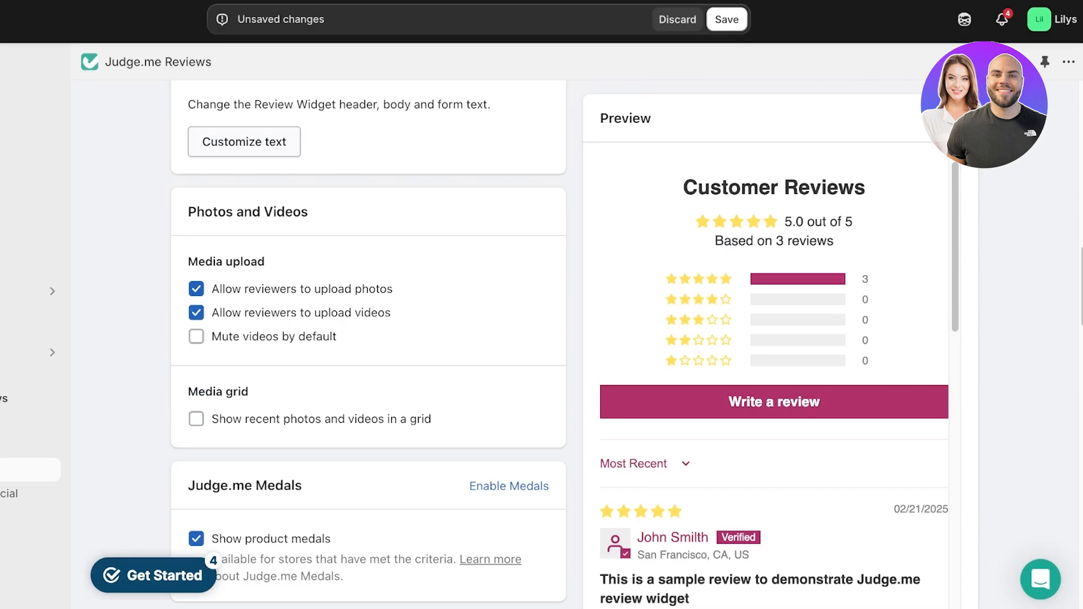
pyautogui.click(196, 337)
pyautogui.scroll(-6, 368, 338)
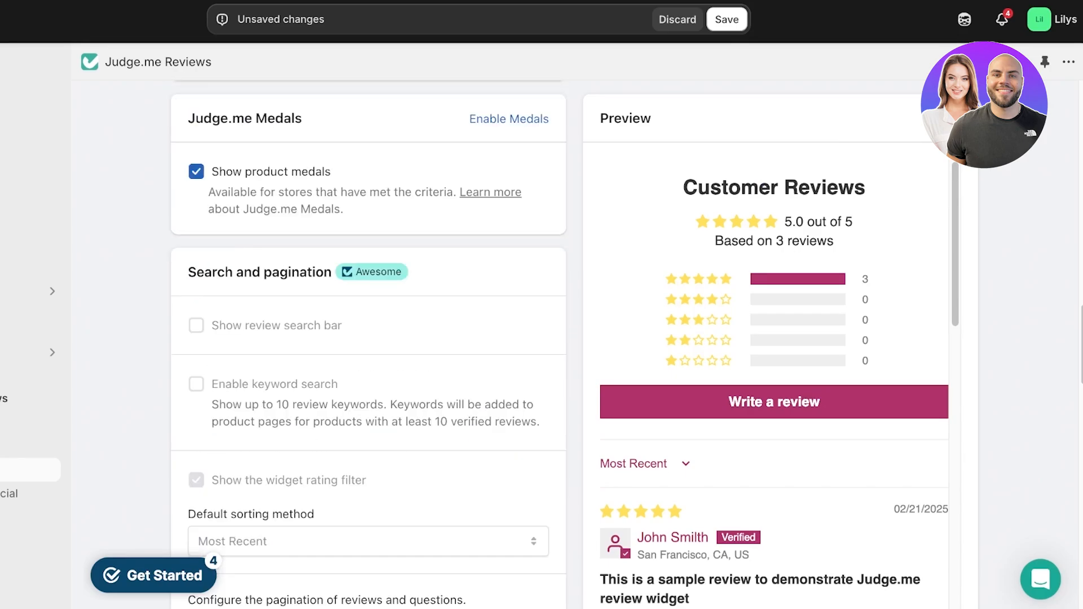
pyautogui.scroll(-15, 368, 339)
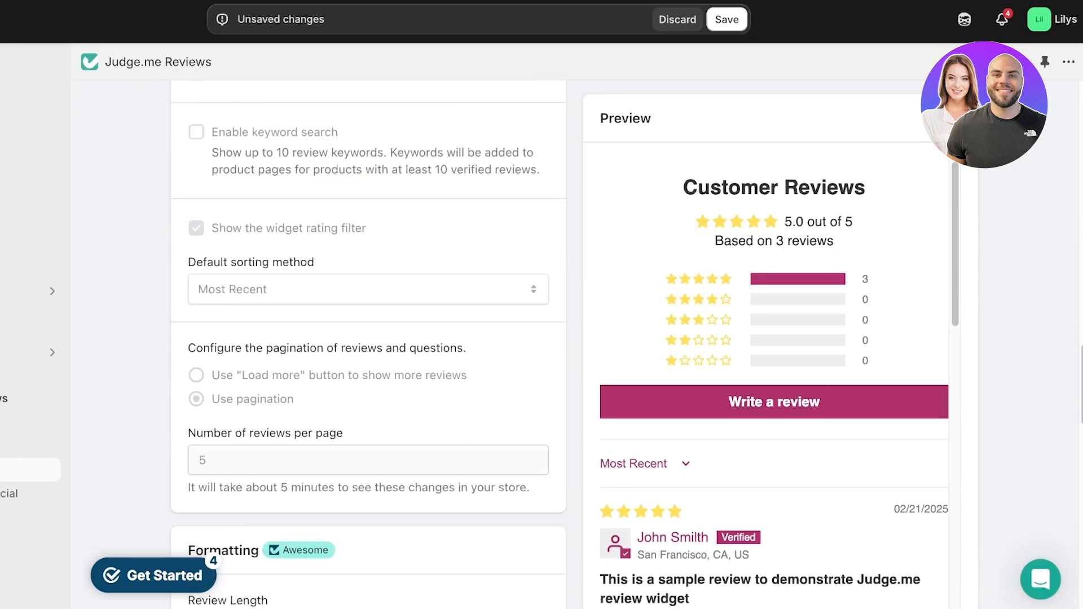
pyautogui.scroll(-3, 368, 339)
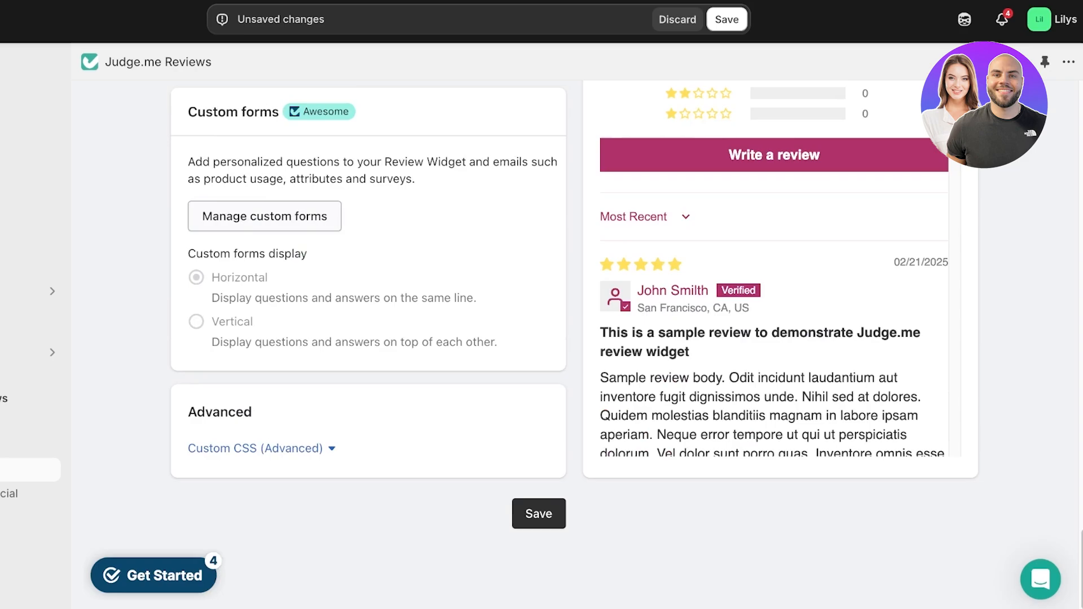
pyautogui.click(538, 486)
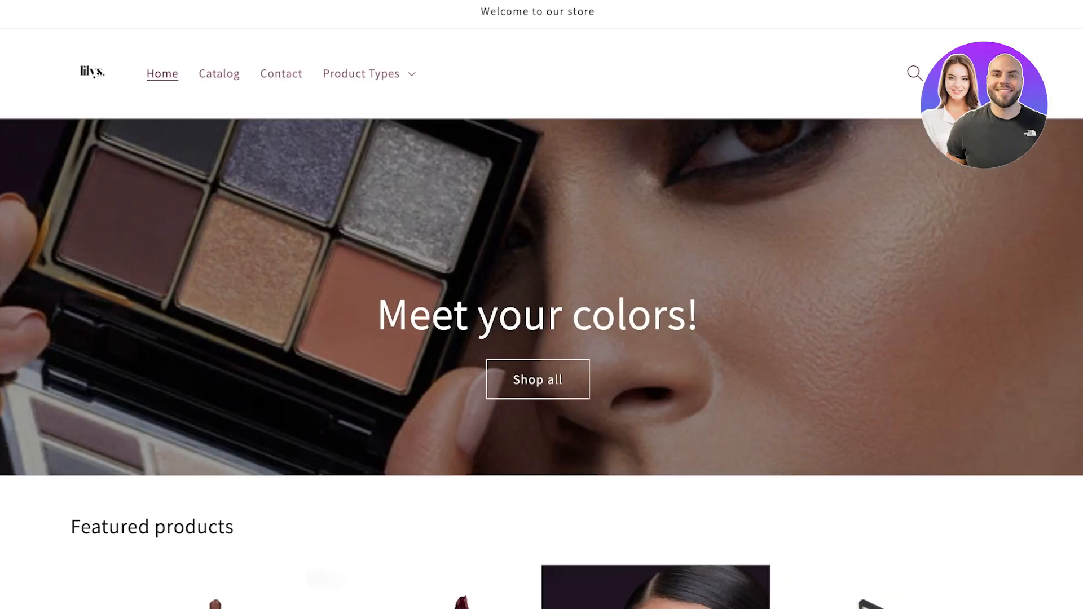
# Step: Open the Liquid Lipstick product page in the storefront and examine the Write a review form's fields
pyautogui.scroll(-8, 541, 304)
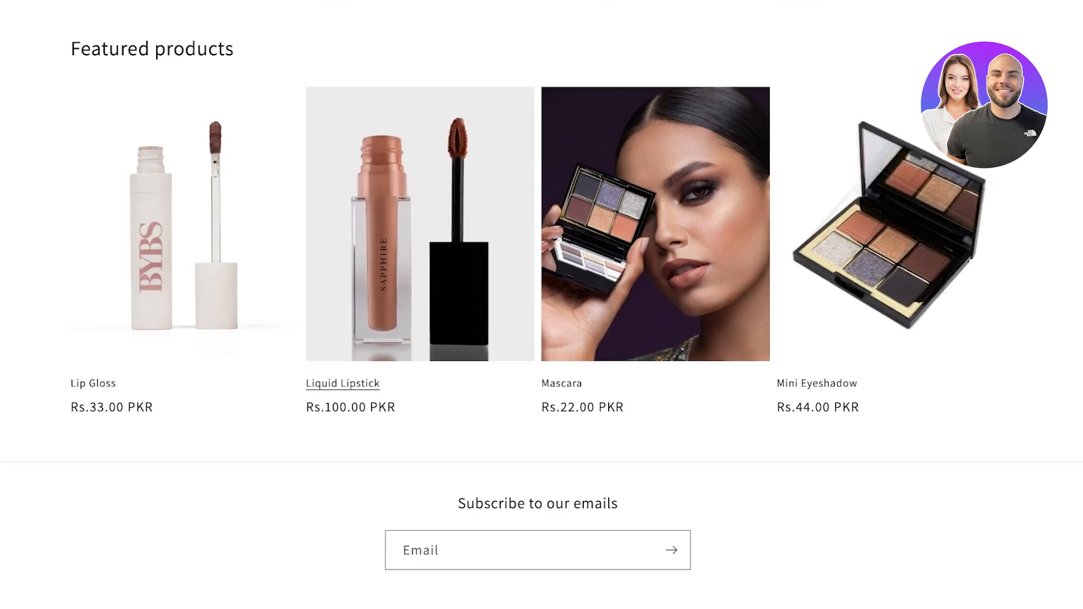
pyautogui.click(420, 254)
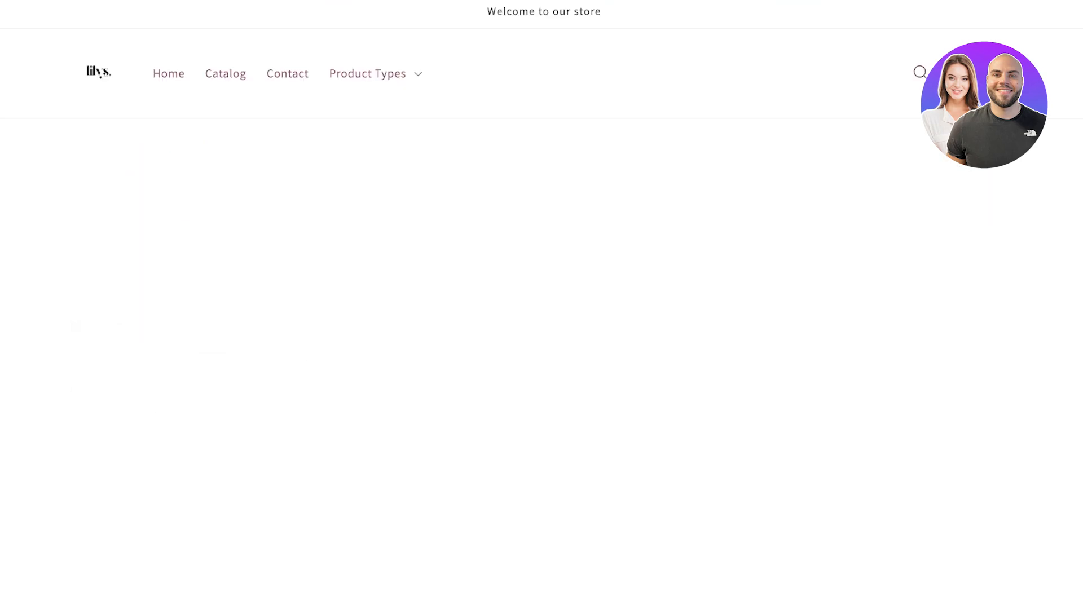
pyautogui.scroll(-10, 542, 304)
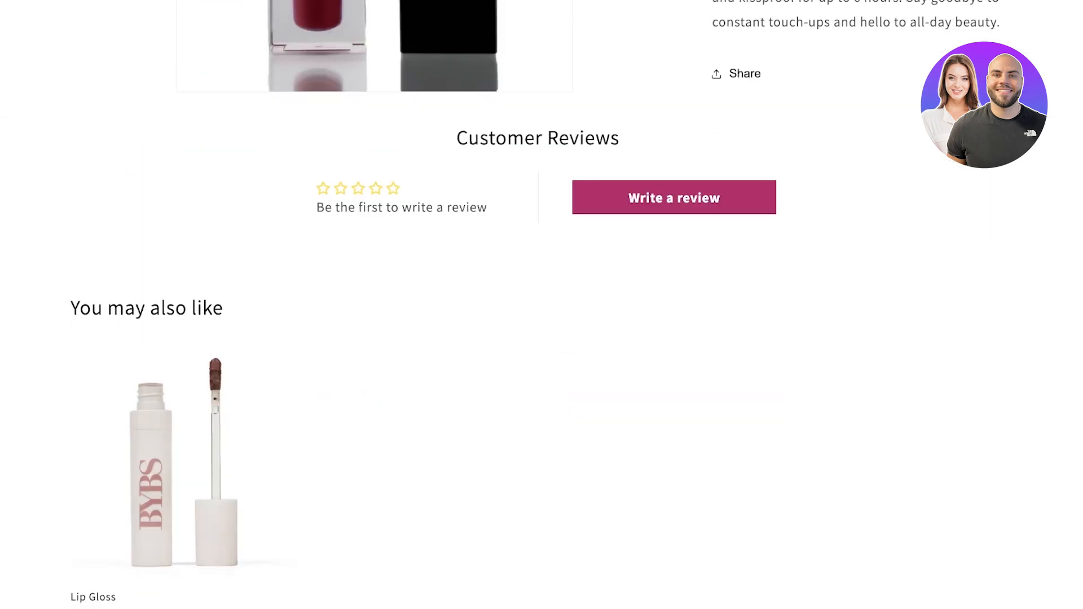
pyautogui.click(674, 197)
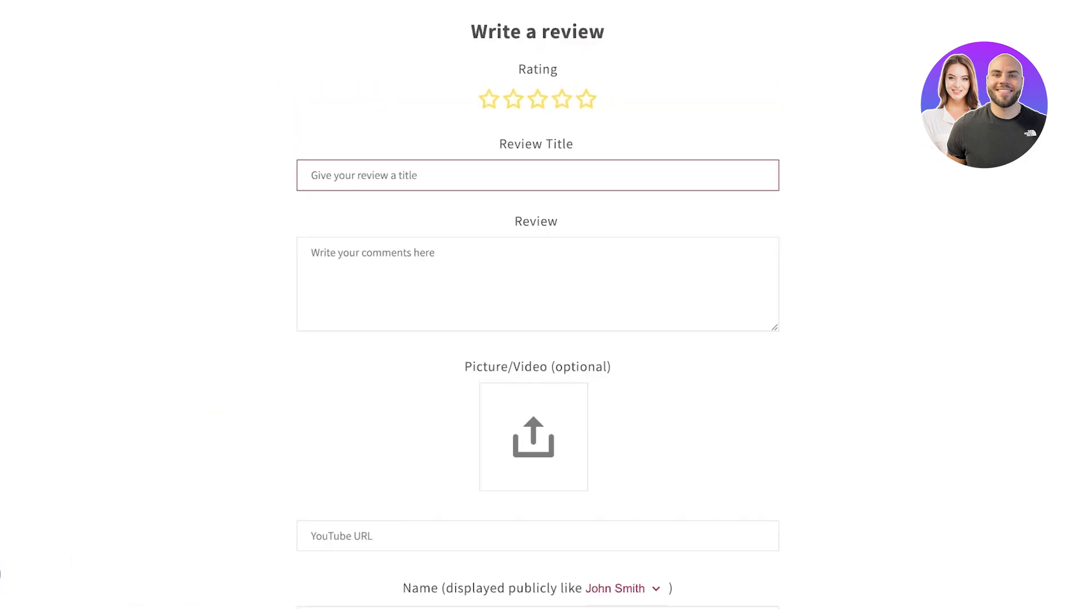
pyautogui.click(537, 96)
pyautogui.scroll(-5, 536, 293)
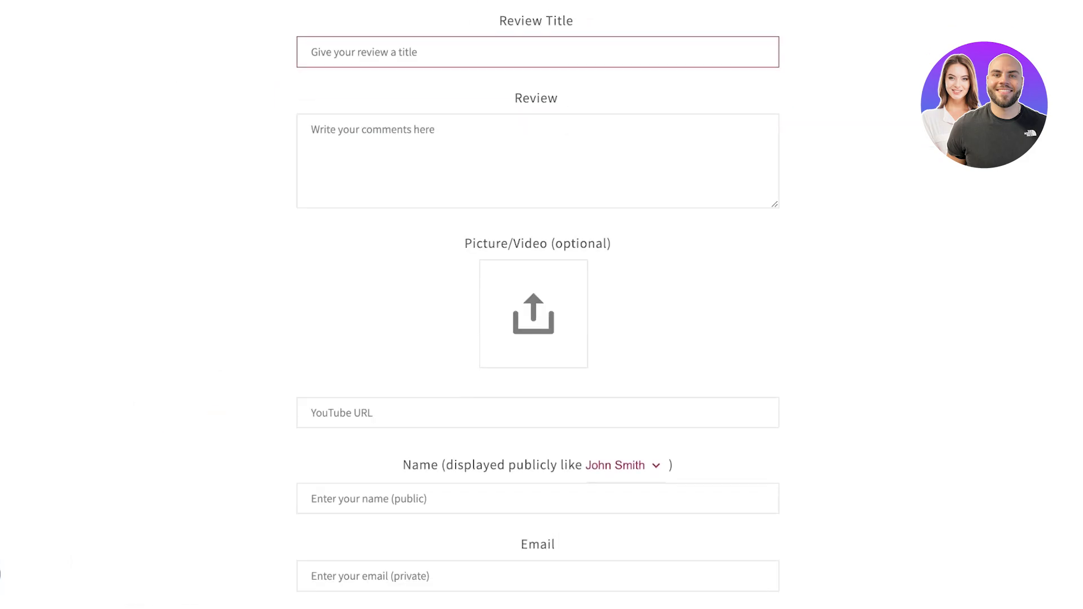
# Step: Finish viewing the storefront review form, return to Judge.me Reviews, and examine the widgets it offers
pyautogui.scroll(-5, 542, 304)
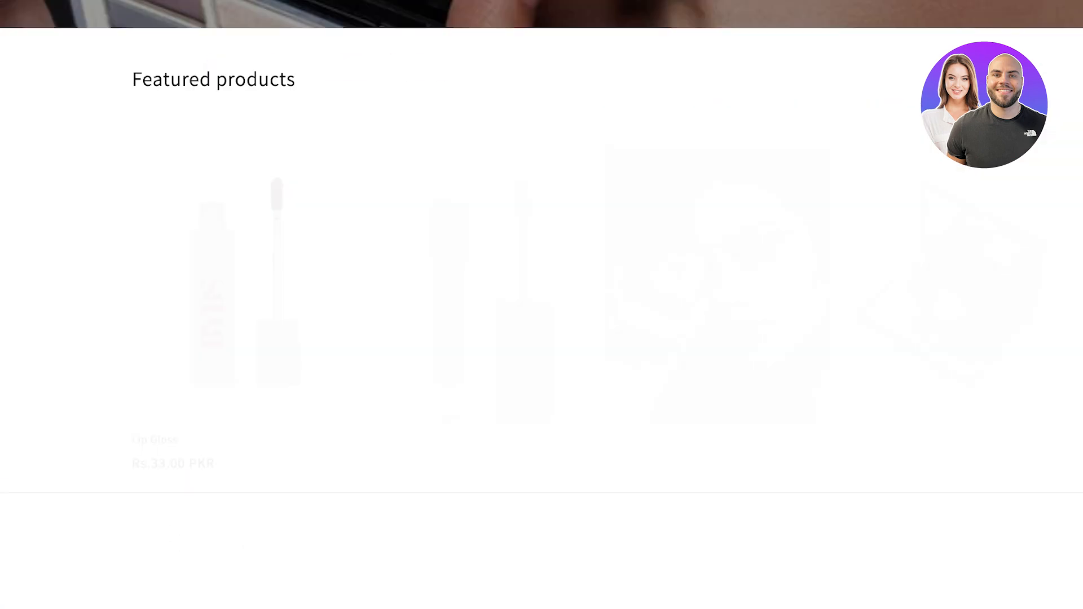
pyautogui.scroll(7, 541, 304)
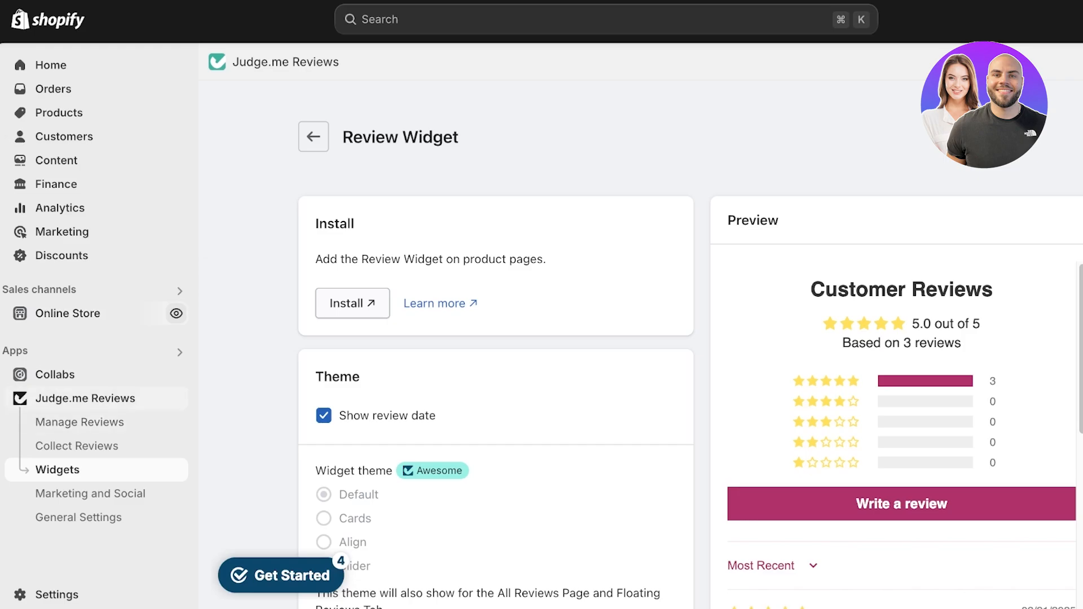
pyautogui.click(86, 398)
pyautogui.click(77, 446)
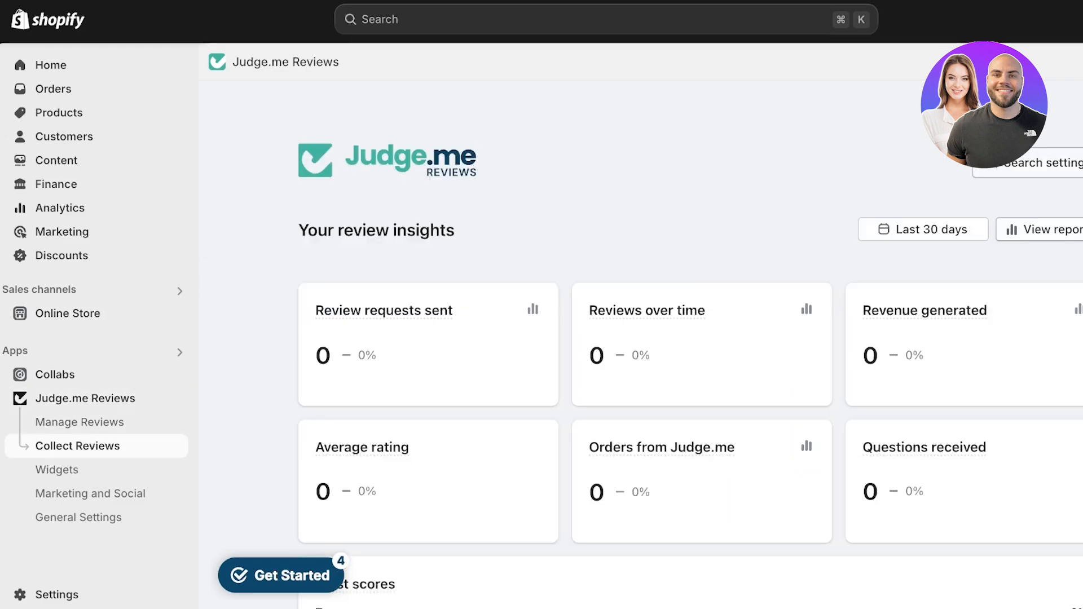
pyautogui.click(57, 469)
pyautogui.scroll(-3, 640, 344)
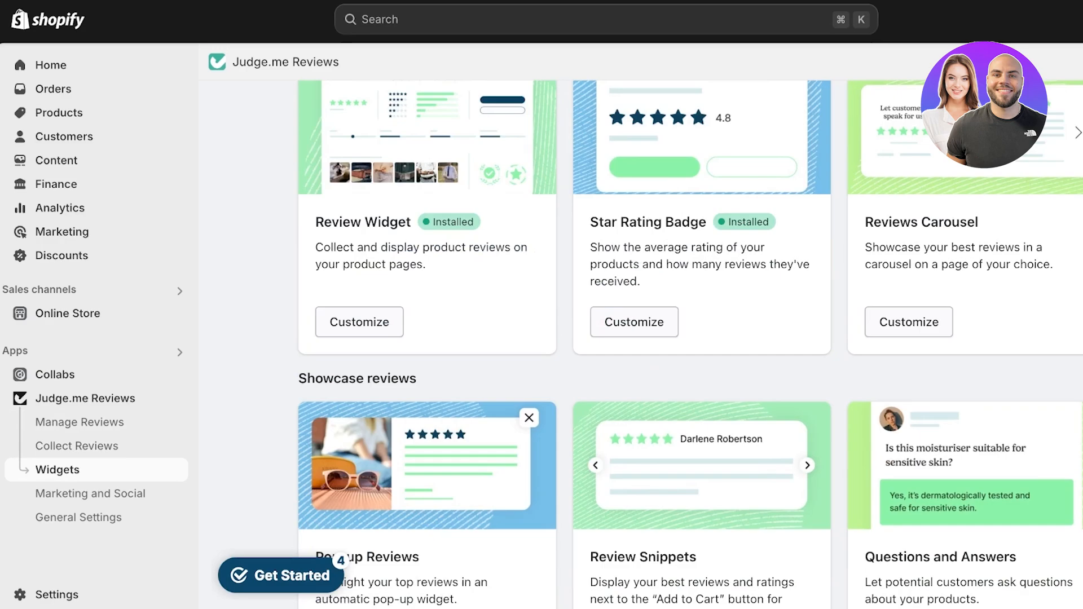
pyautogui.scroll(-1, 641, 344)
pyautogui.scroll(-8, 640, 344)
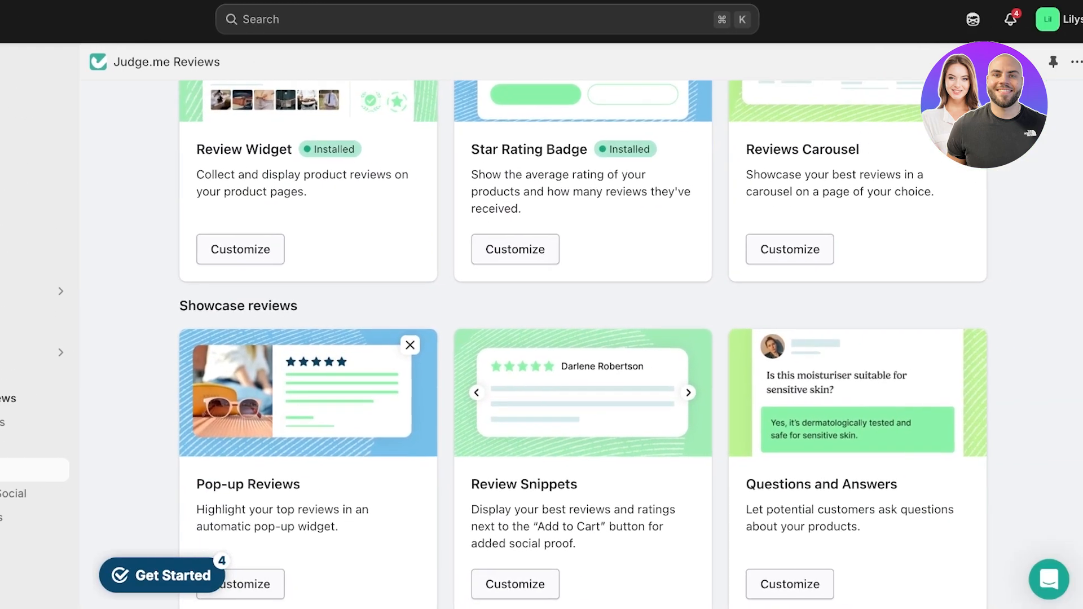
pyautogui.scroll(-5, 574, 344)
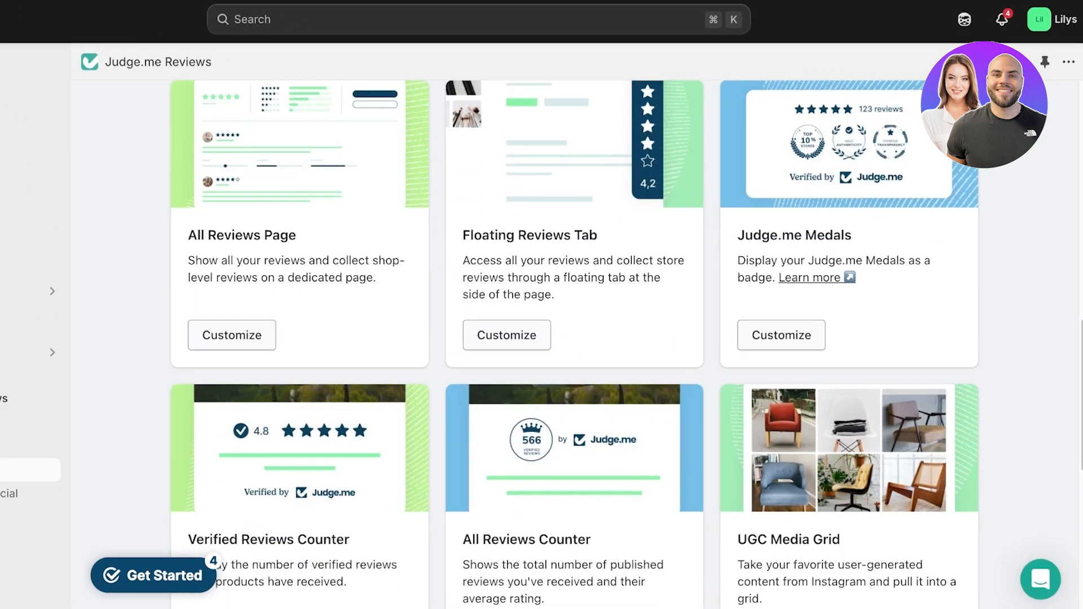
pyautogui.scroll(8, 574, 344)
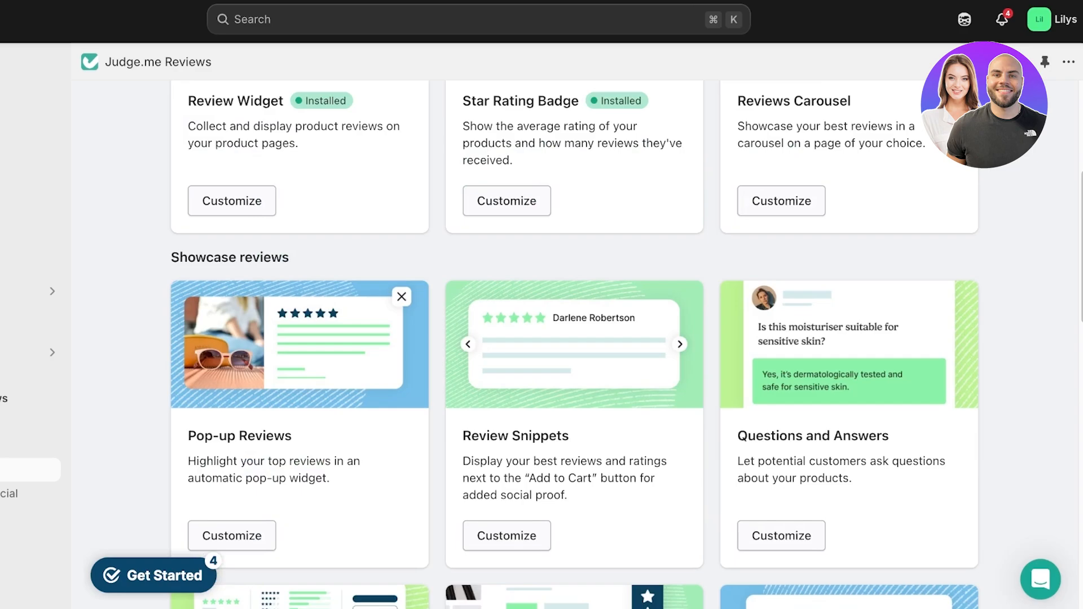
pyautogui.scroll(4, 575, 344)
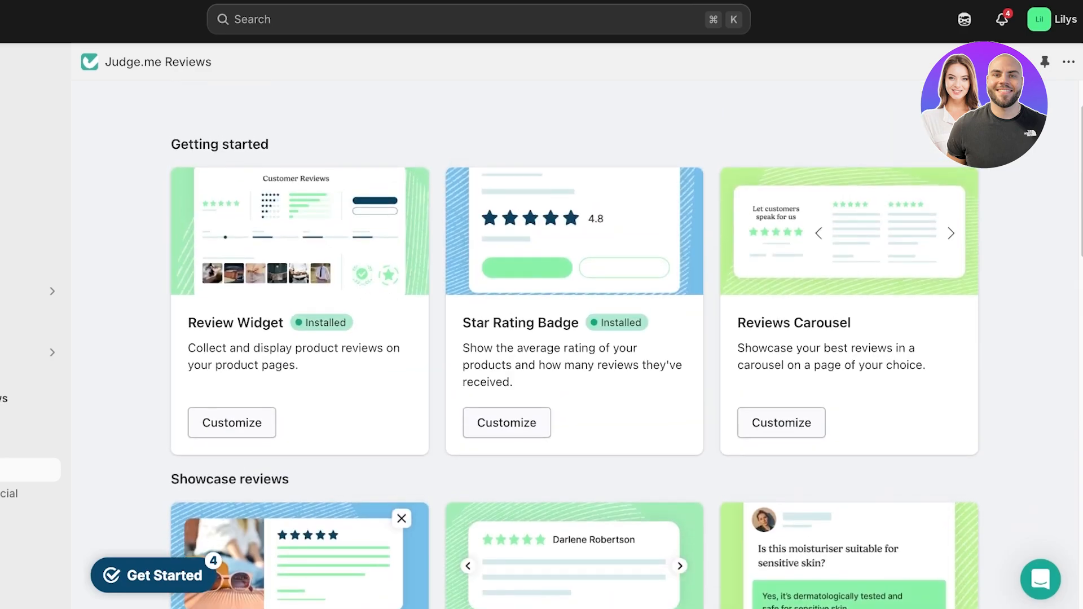
# Step: Start installing the Reviews Carousel from its customization settings and open the Dawn theme for editing
pyautogui.click(781, 422)
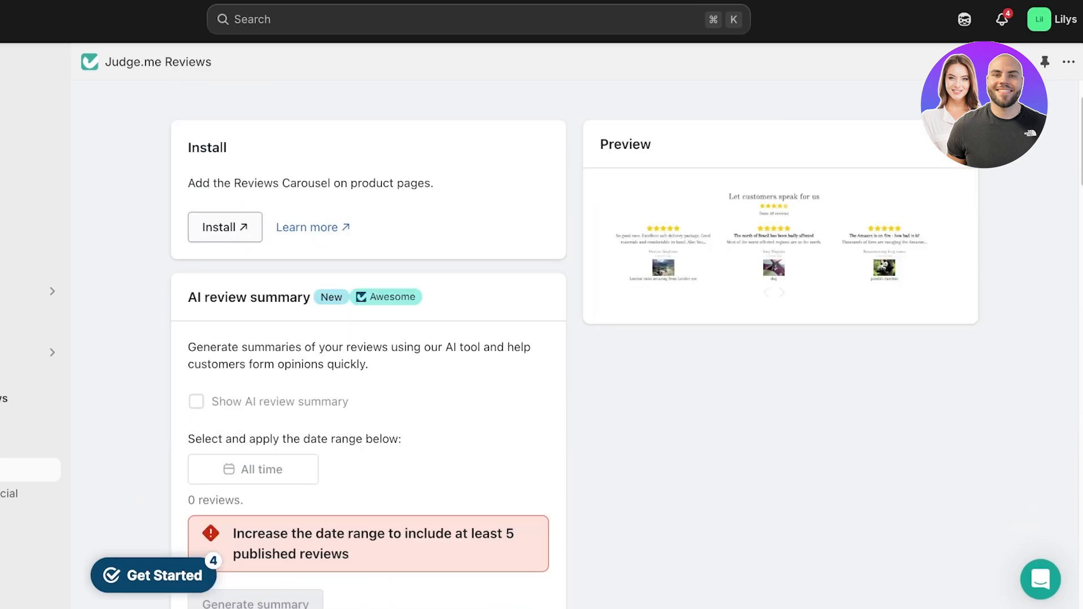
pyautogui.click(225, 227)
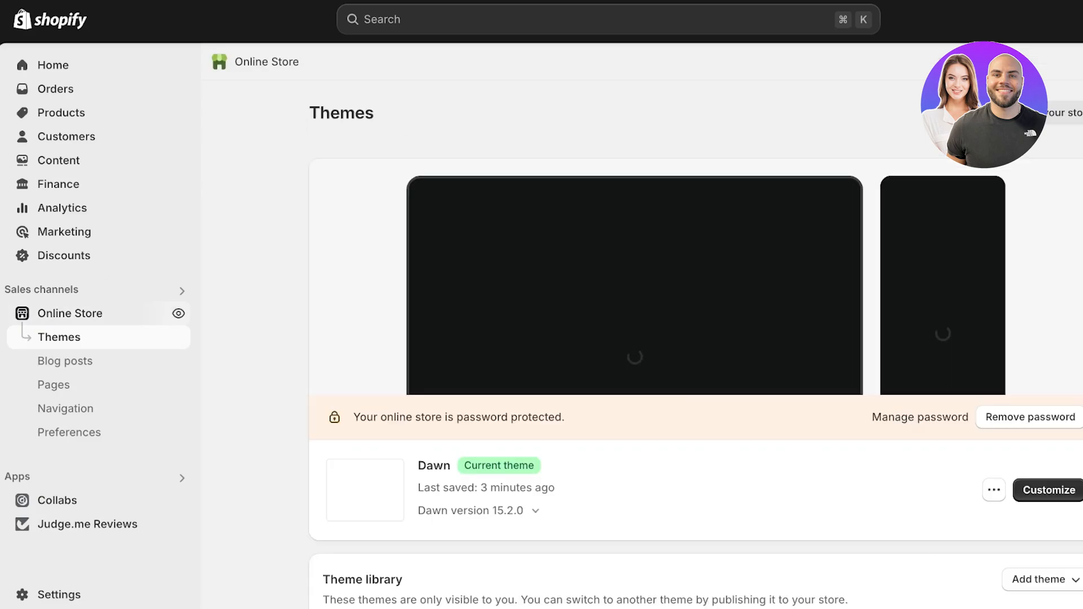
pyautogui.click(1048, 490)
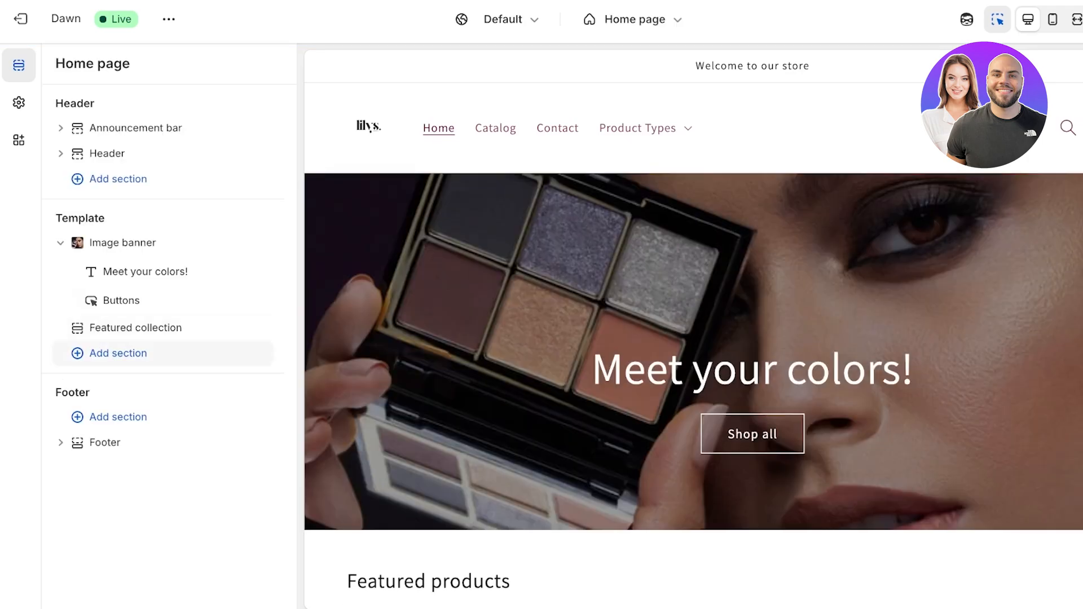
# Step: Add the Reviews Carousel app section below Featured collection on the home page, save the theme, and exit the editor
pyautogui.click(118, 353)
pyautogui.click(442, 200)
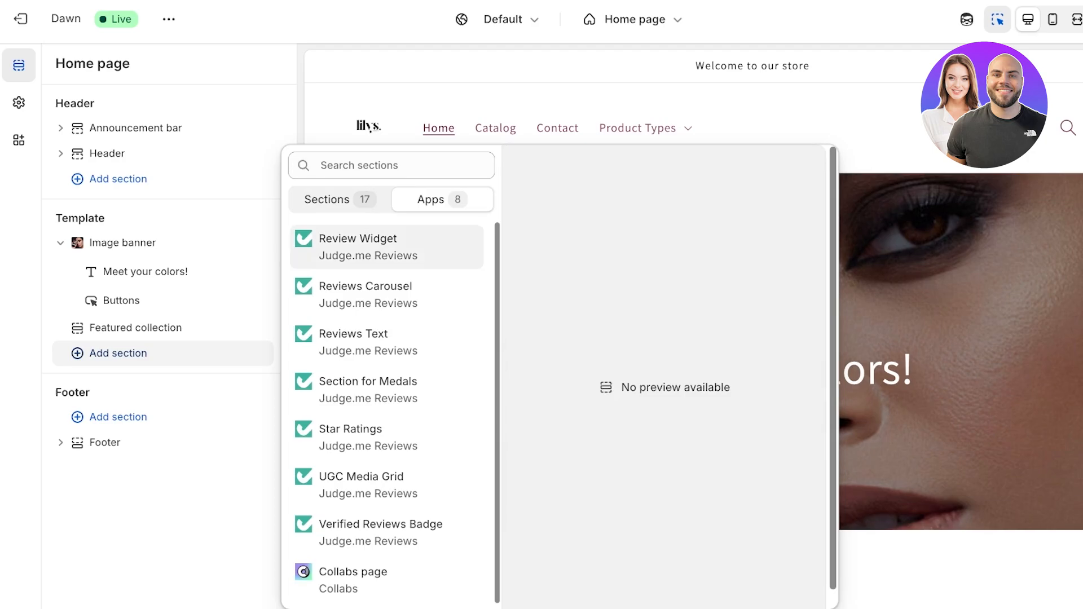
pyautogui.scroll(-1, 394, 404)
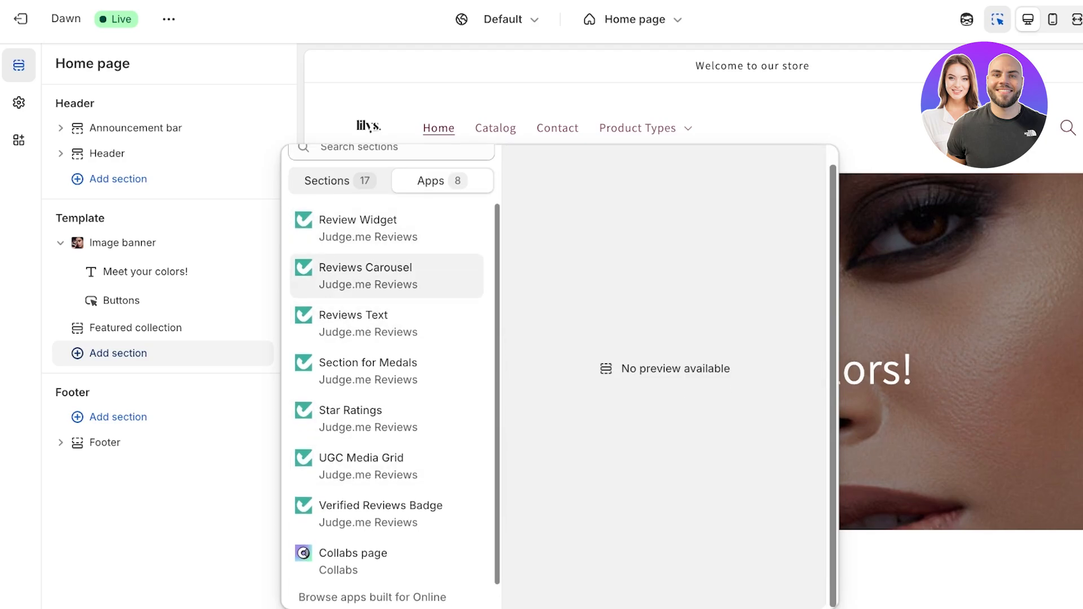
pyautogui.click(365, 268)
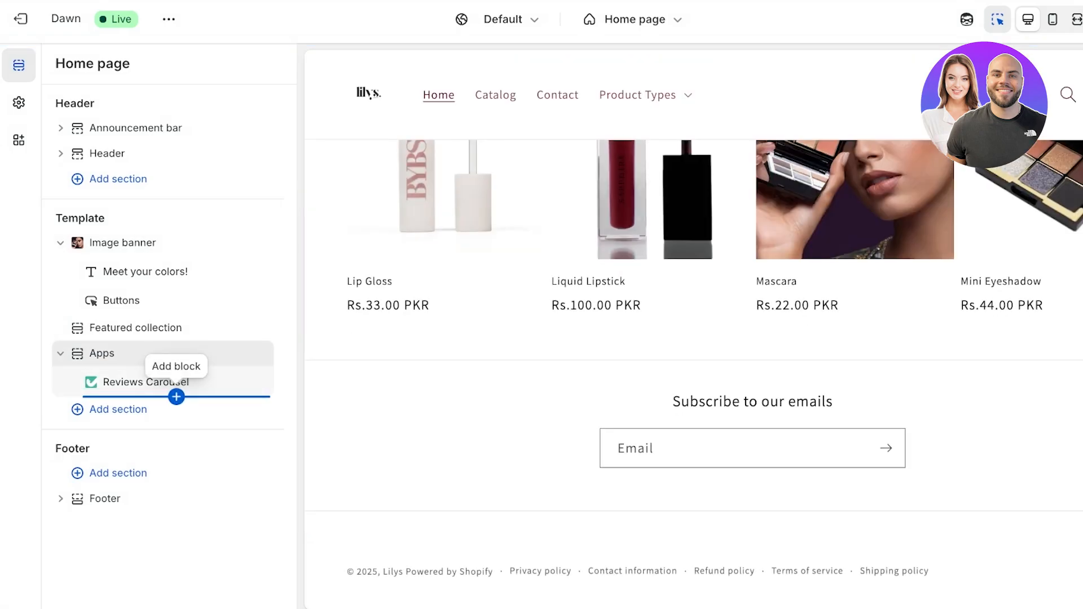
pyautogui.click(176, 397)
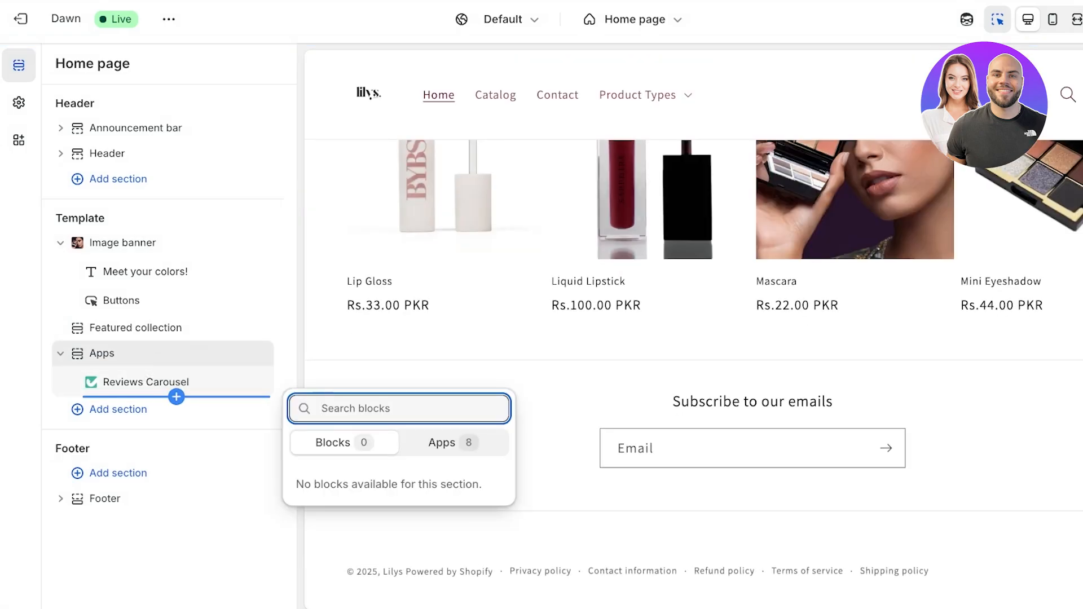
pyautogui.click(176, 397)
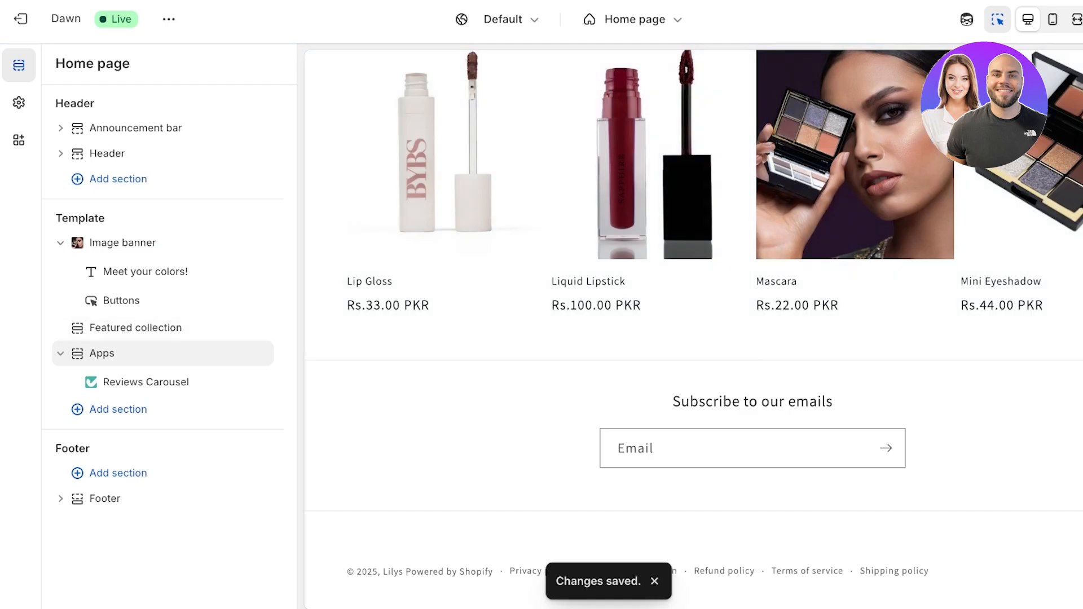
pyautogui.click(35, 18)
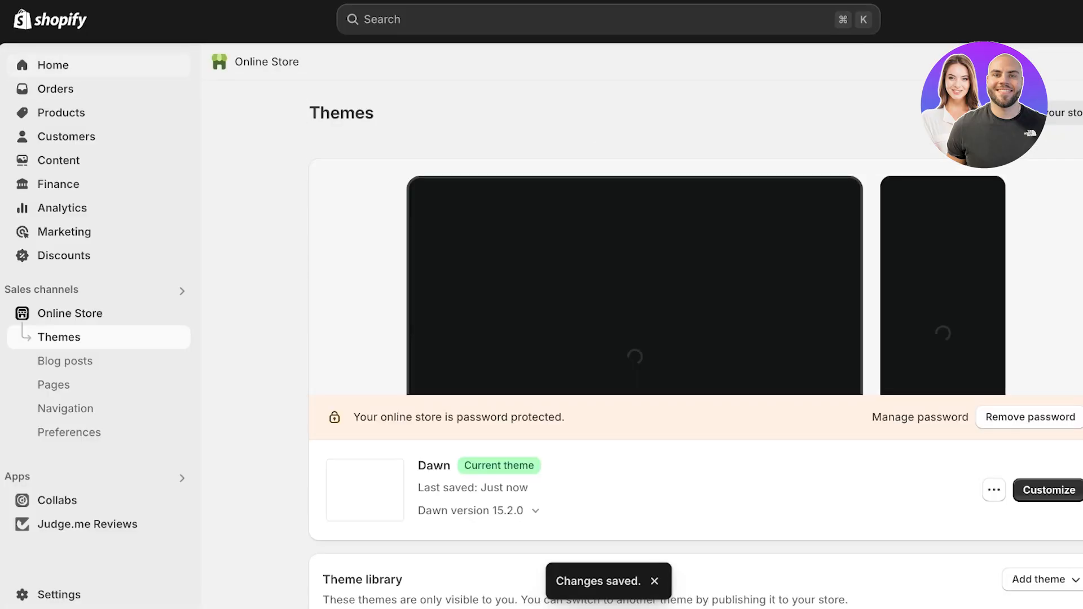
# Step: Go from the store's apps and sales channels settings to the Shopify App Store
pyautogui.click(53, 64)
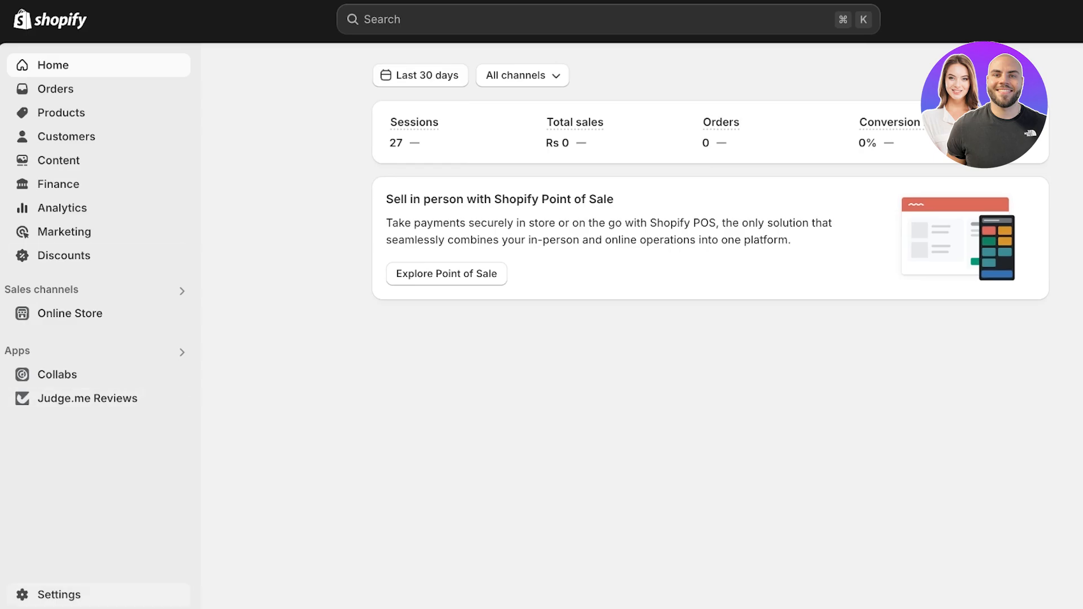
pyautogui.click(59, 595)
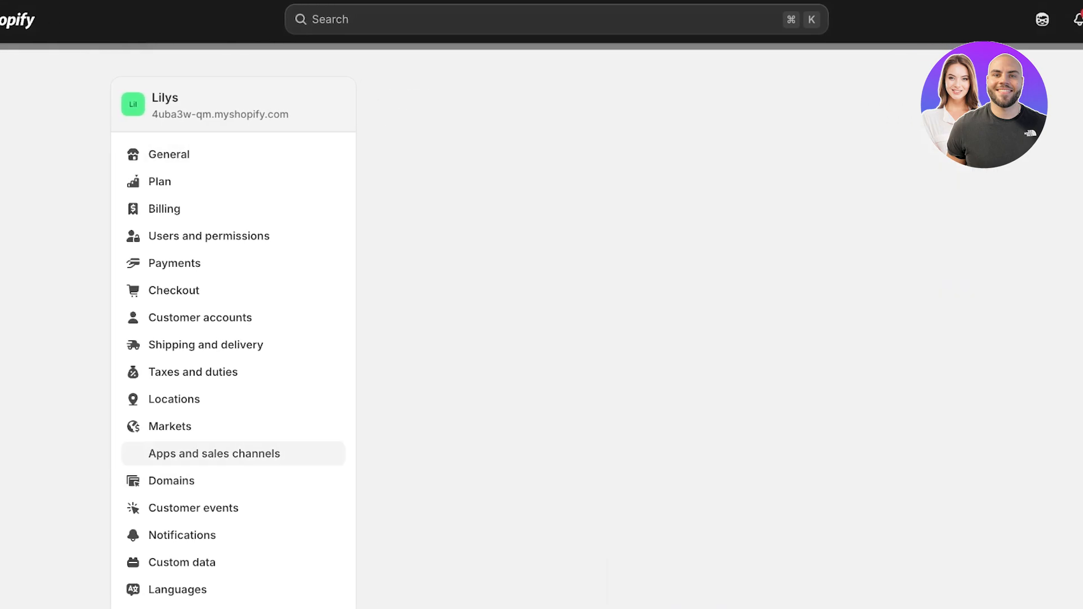
pyautogui.click(242, 453)
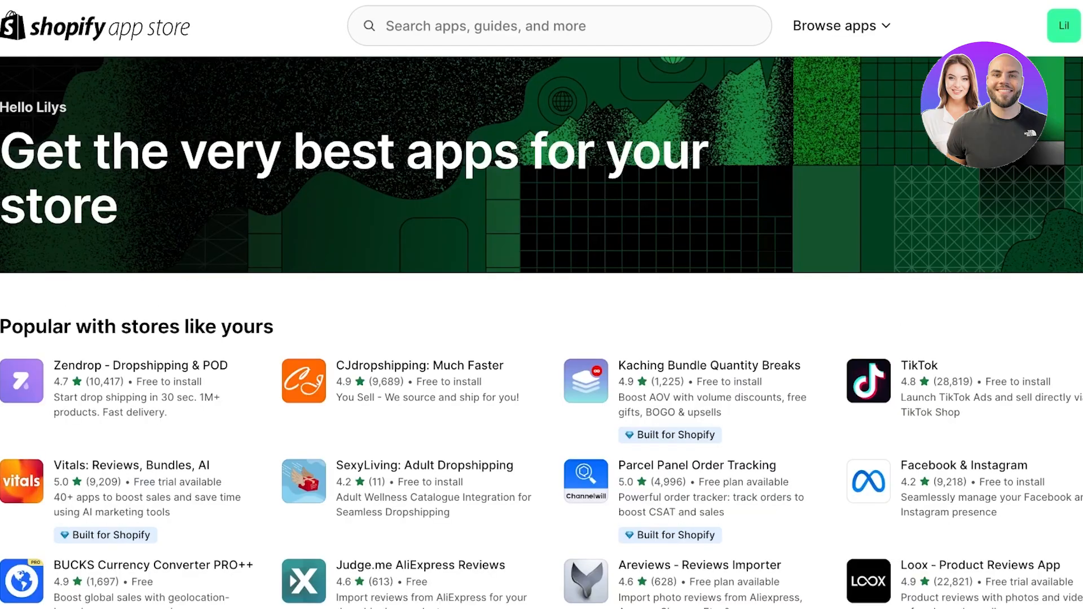
# Step: Search the Shopify App Store for "judge me" and install the Judge.me AliExpress Reviews app
pyautogui.click(559, 26)
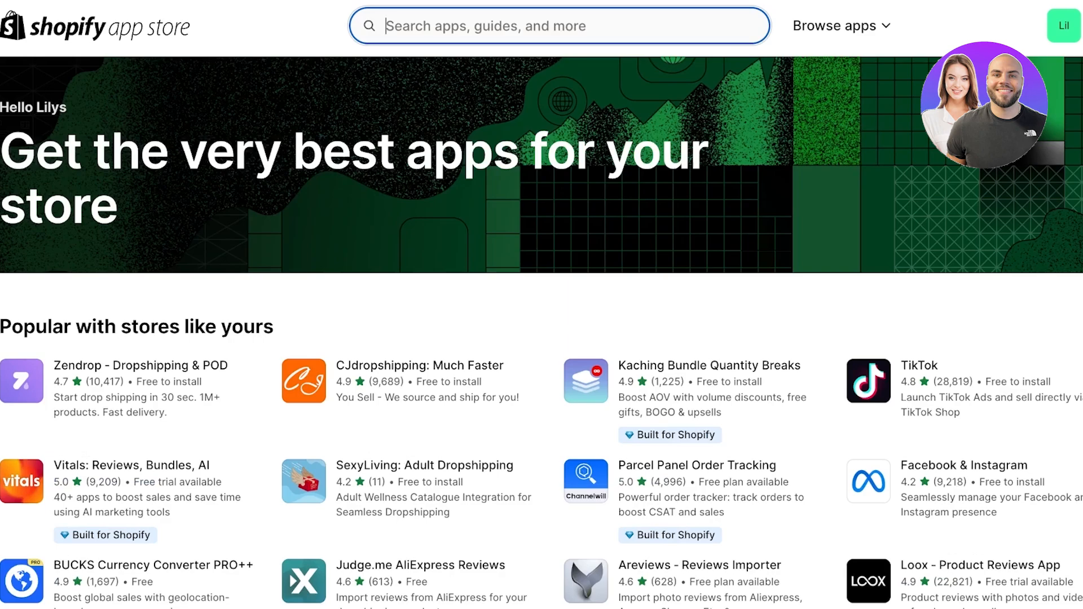
pyautogui.press('Tab')
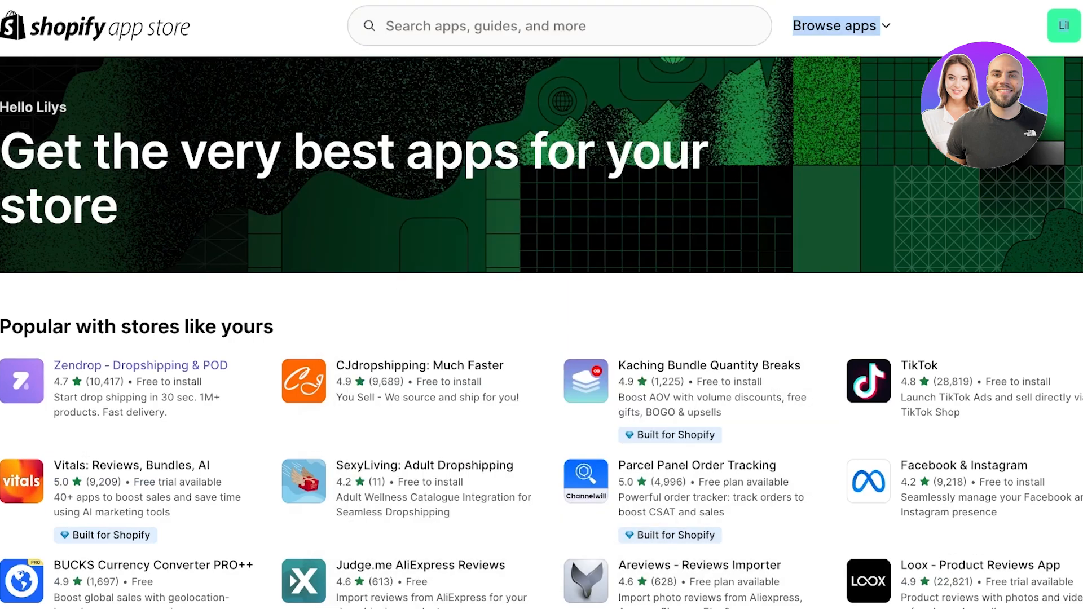
pyautogui.write('judge me')
pyautogui.press('Return')
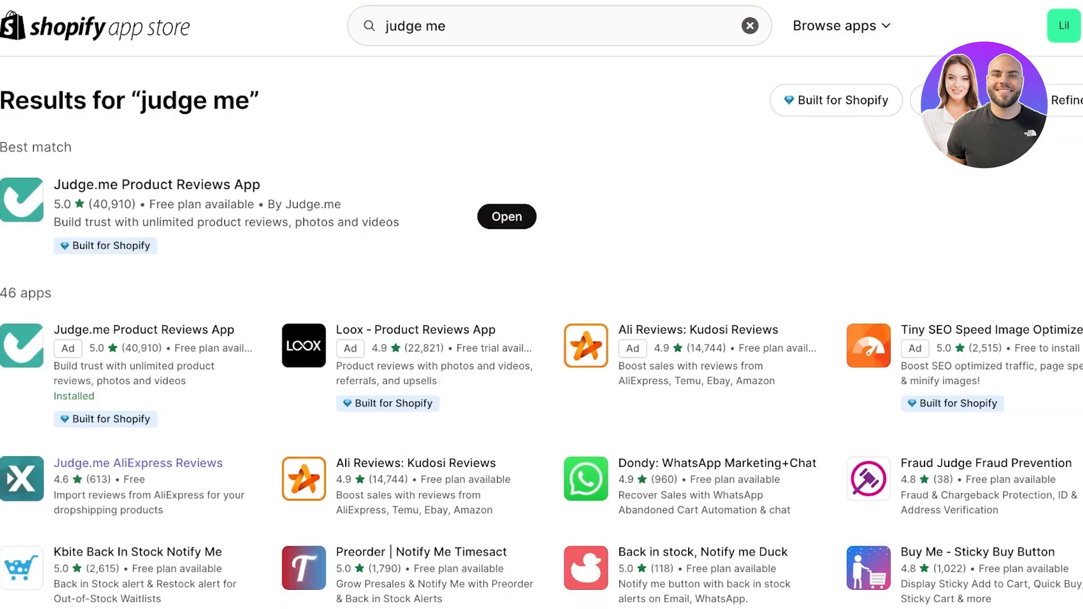
pyautogui.click(138, 463)
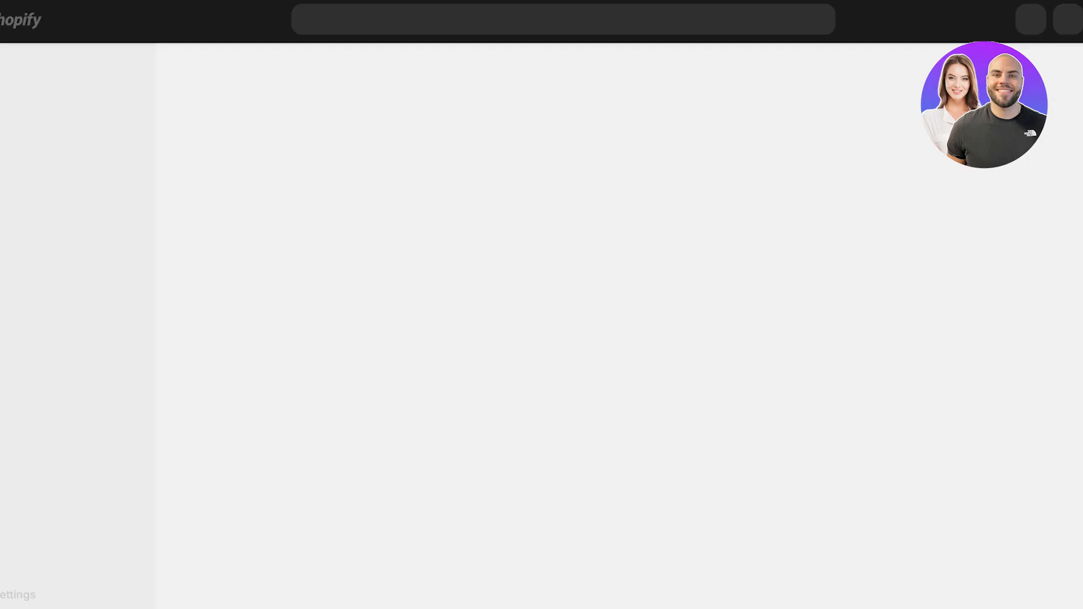
pyautogui.click(926, 394)
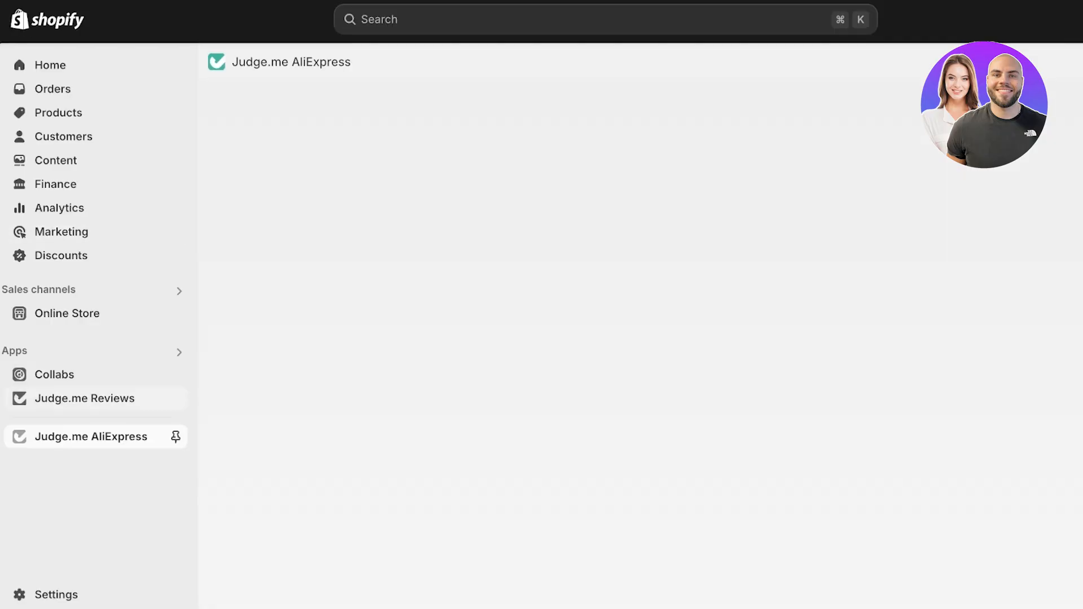
# Step: Pin the Judge.me AliExpress app, and check the store's product list before reopening the app
pyautogui.click(175, 437)
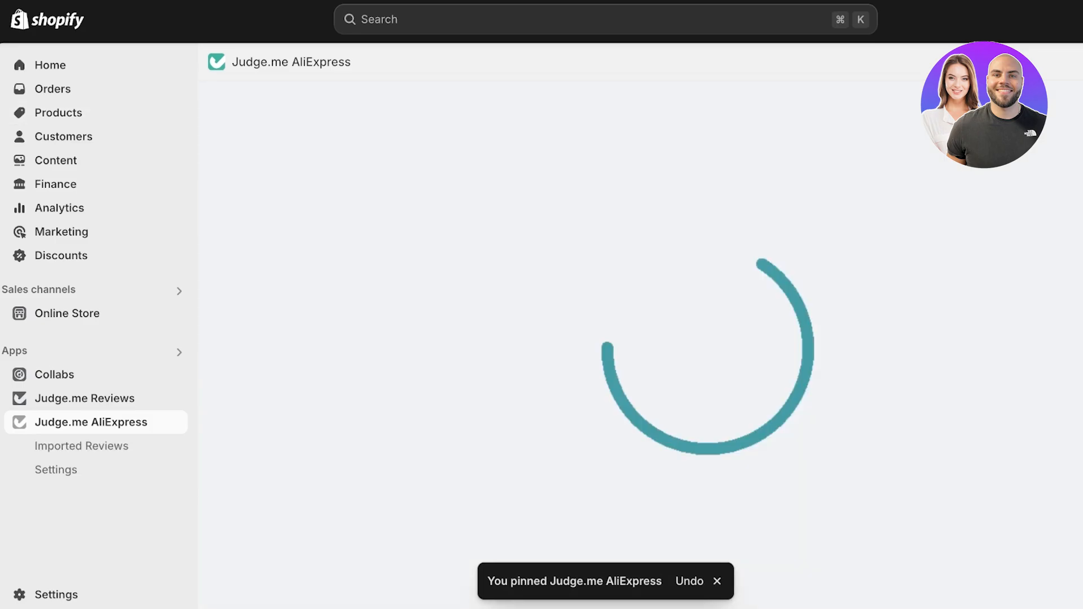
pyautogui.click(58, 112)
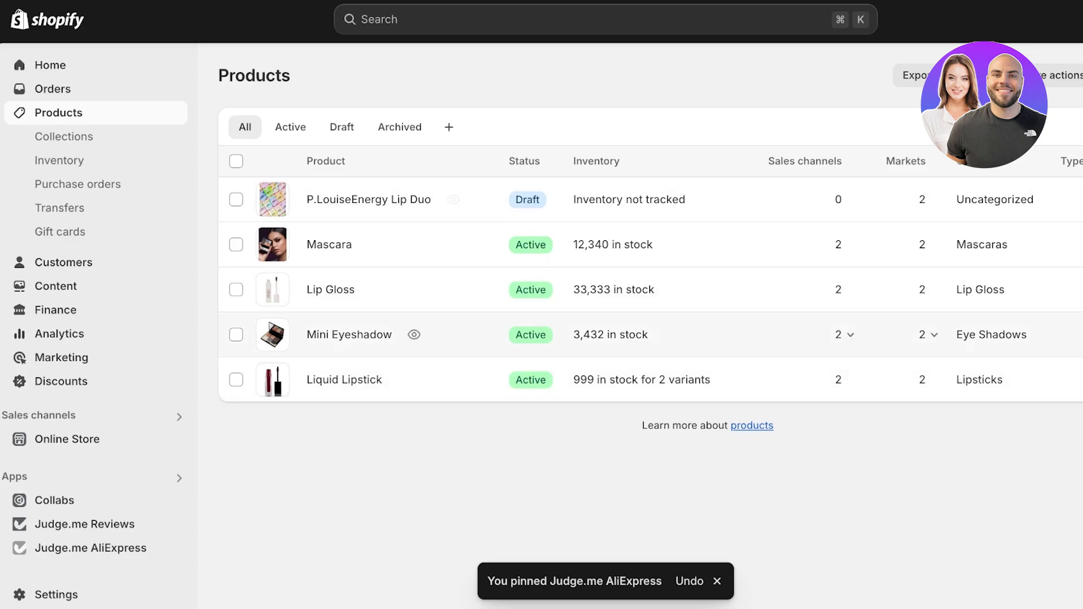
pyautogui.click(90, 547)
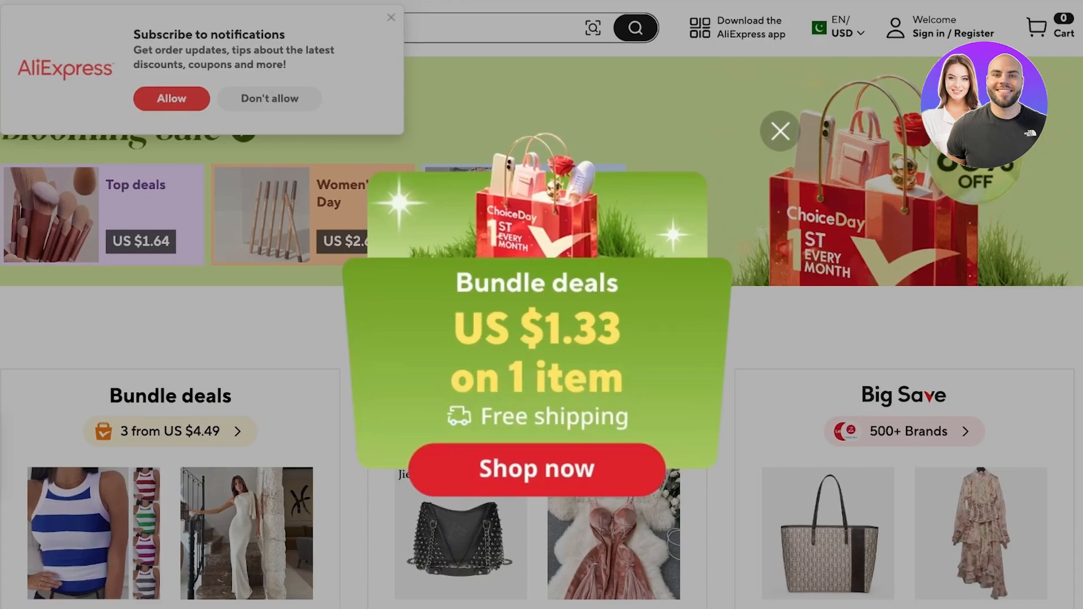
# Step: On AliExpress, dismiss the promotional and notification pop-ups and search for "liquid lipstick"
pyautogui.click(780, 131)
pyautogui.click(391, 17)
pyautogui.click(375, 27)
pyautogui.write('liqu')
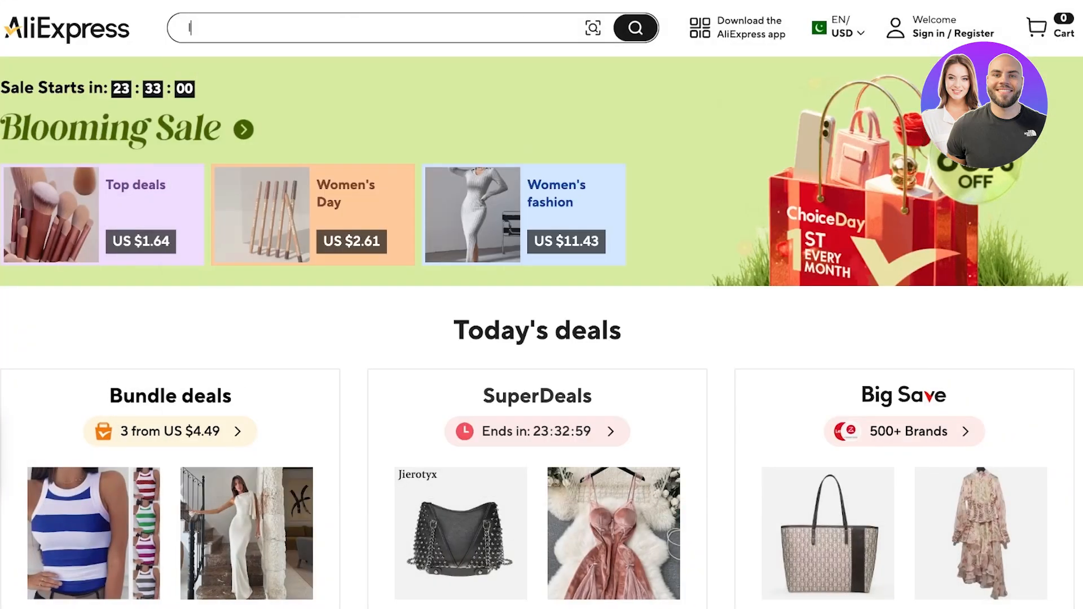
pyautogui.write('id lipstick')
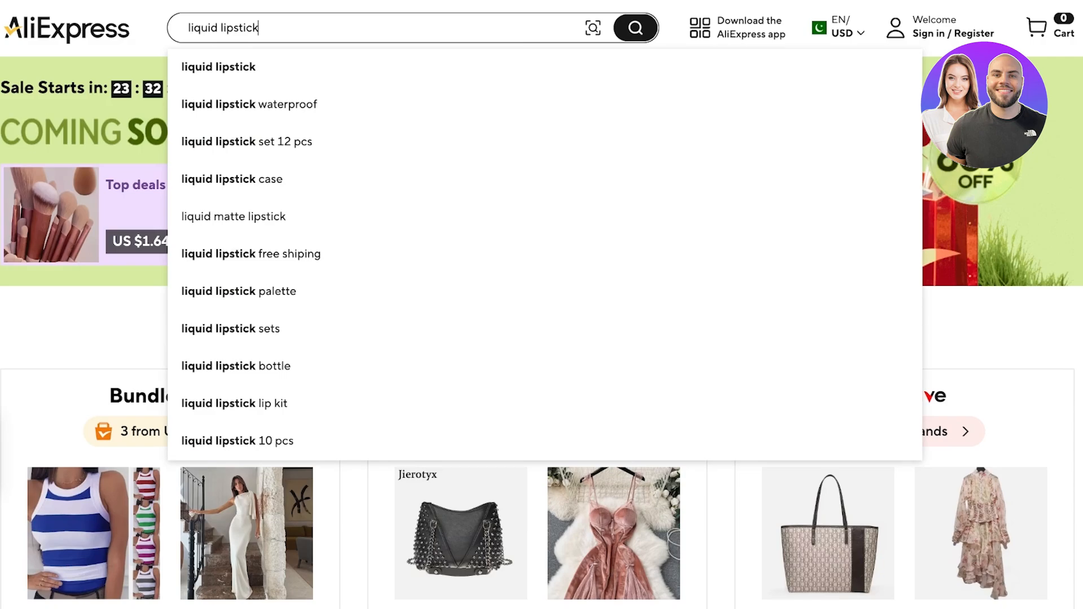
pyautogui.press('Return')
# Step: Open the first liquid lipstick listing in the AliExpress results and return to the product review import list in Judge.me AliExpress
pyautogui.hscroll(1, 329, 305)
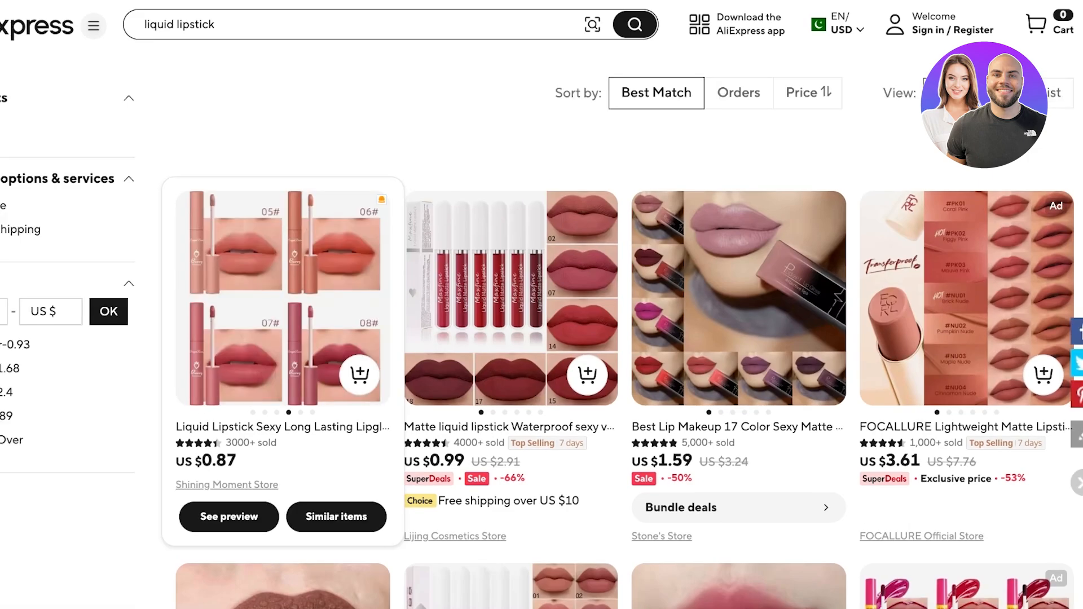
pyautogui.scroll(-3, 282, 311)
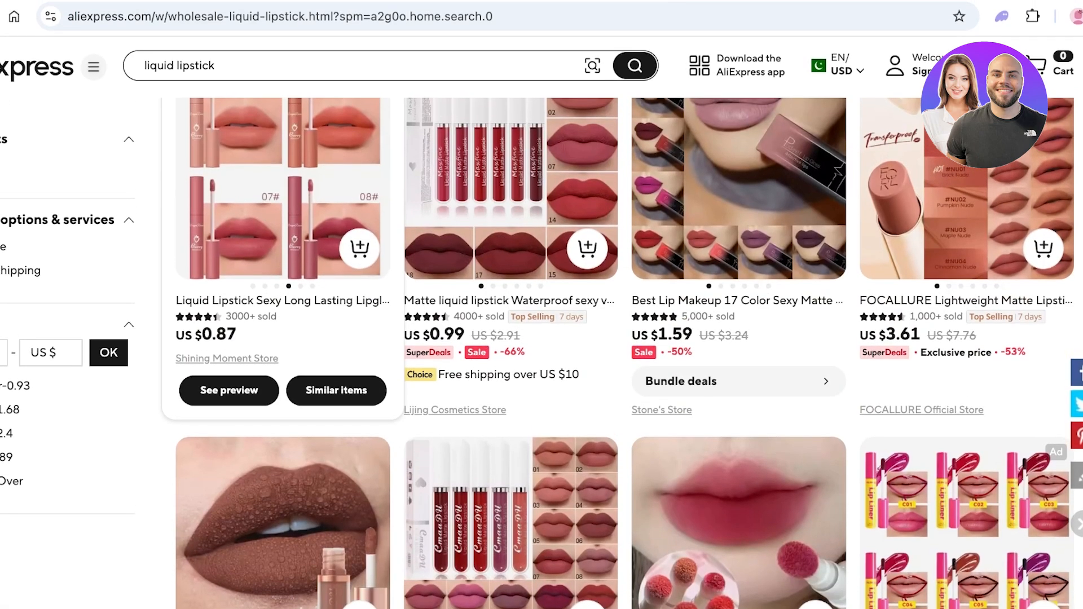
pyautogui.click(282, 225)
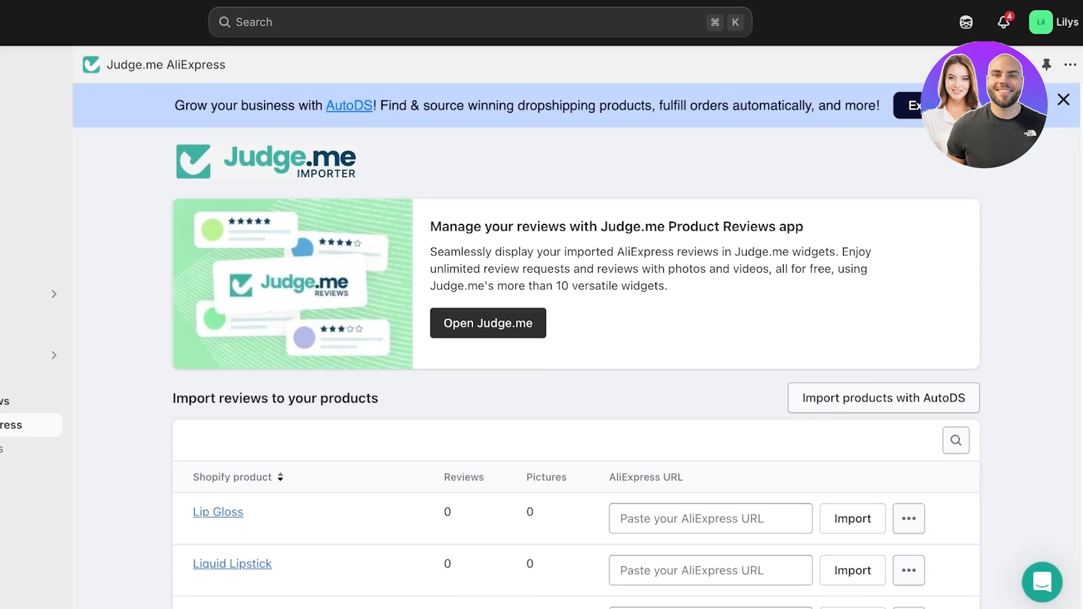
pyautogui.scroll(-2, 575, 366)
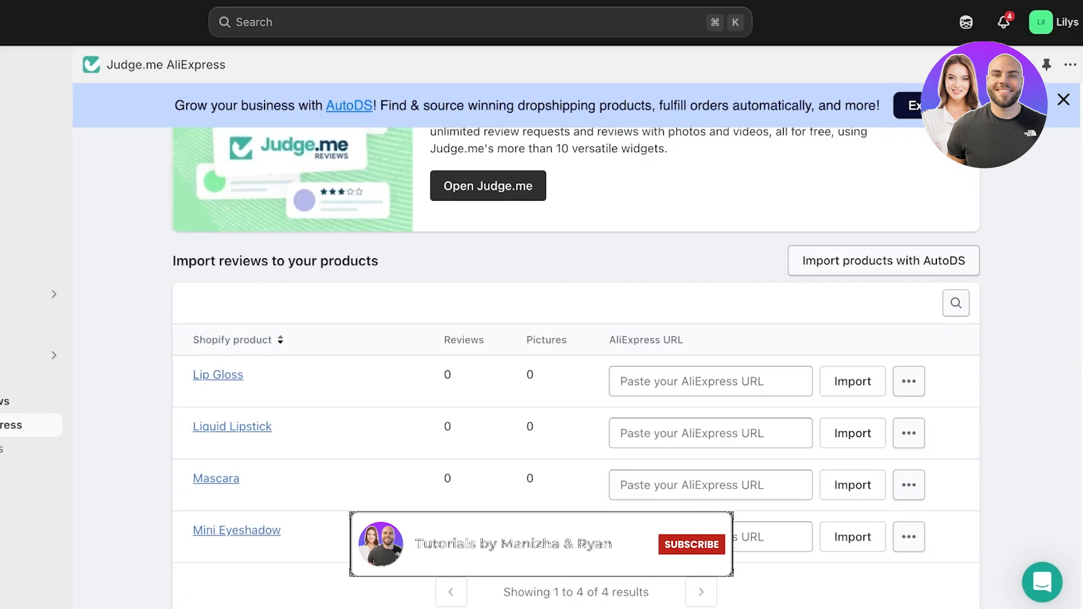